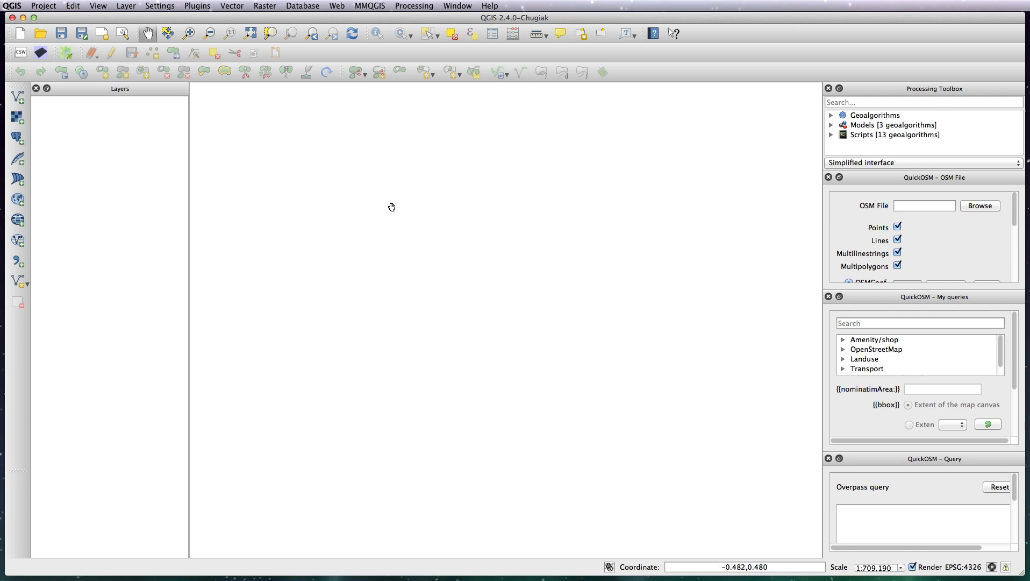
Step: Open the Plugins menu to see the plugin-related options
click(198, 6)
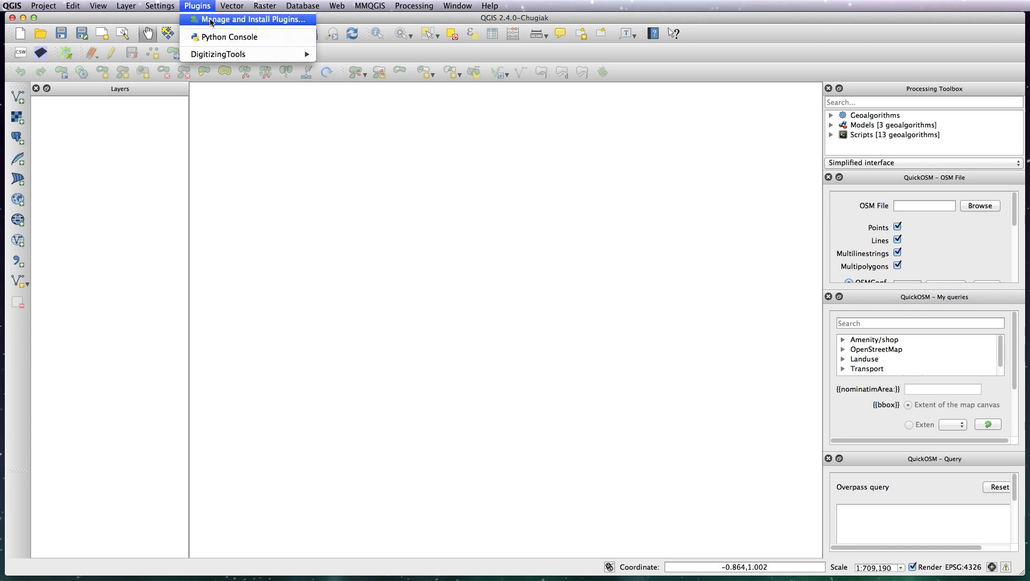
click(214, 20)
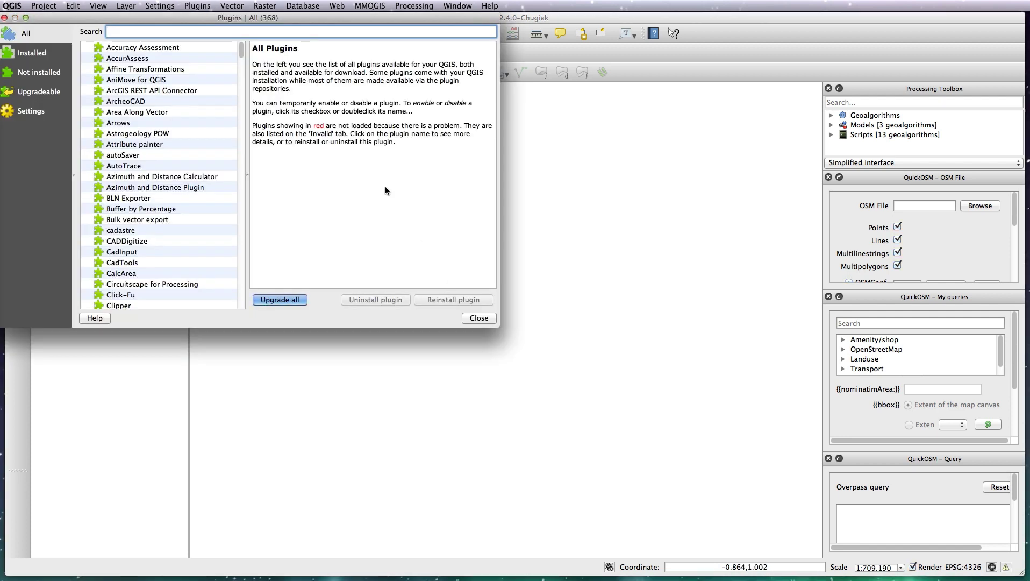
text(digit)
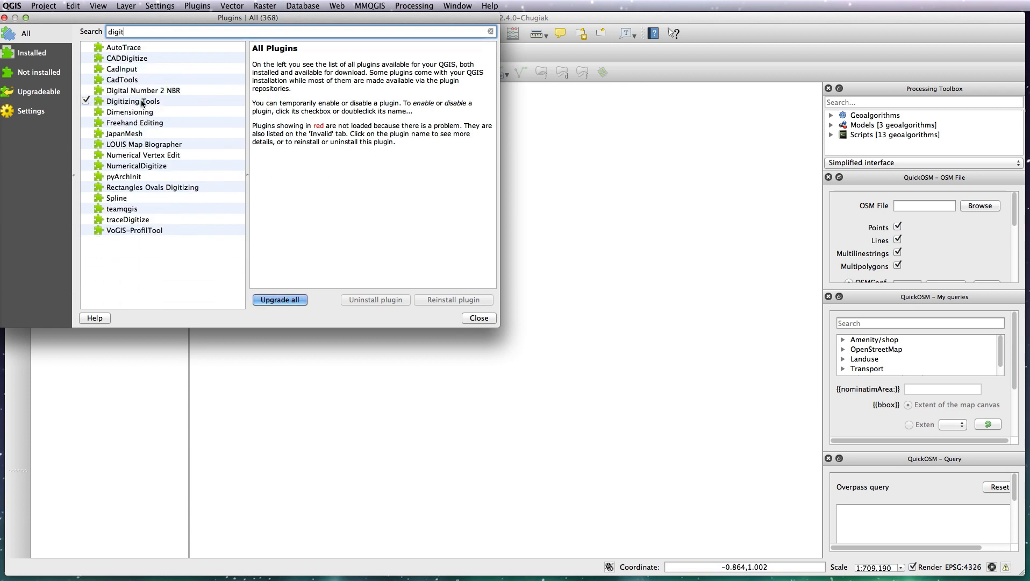
click(473, 318)
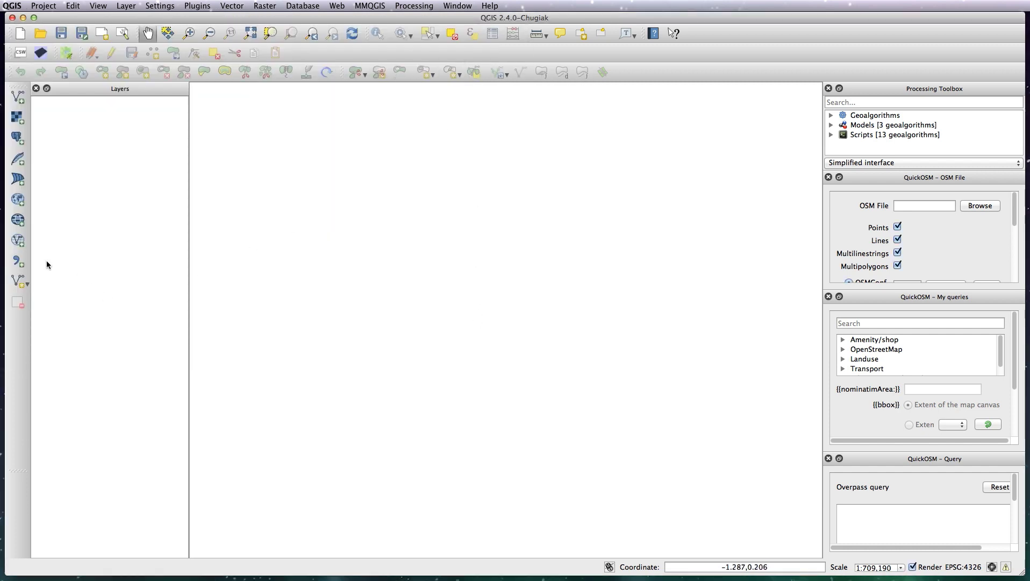
Step: Create a new polygon shapefile layer saved as 'polygon'
click(16, 283)
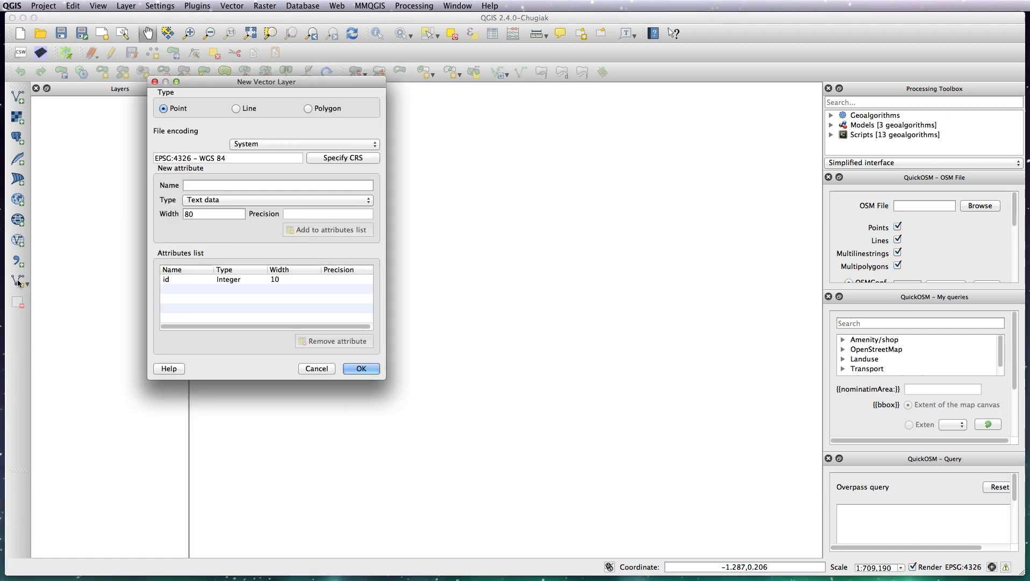
click(324, 108)
click(368, 368)
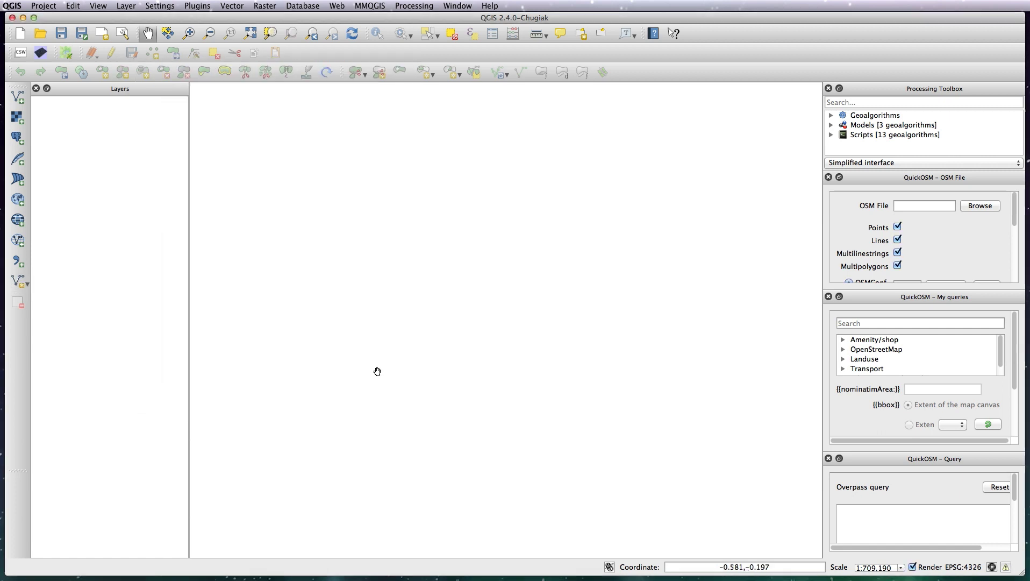
text(po)
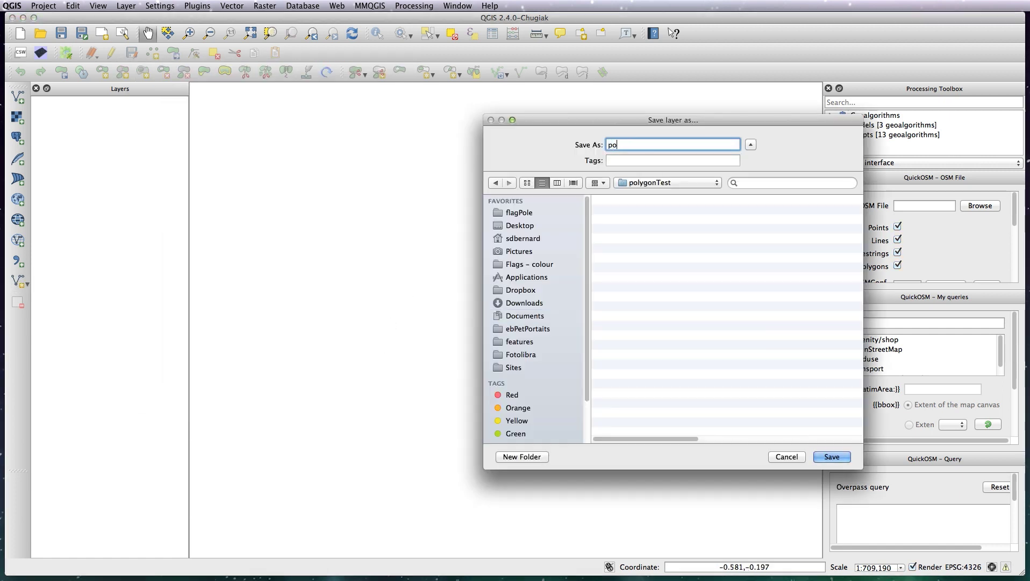
text(lygon)
key(Return)
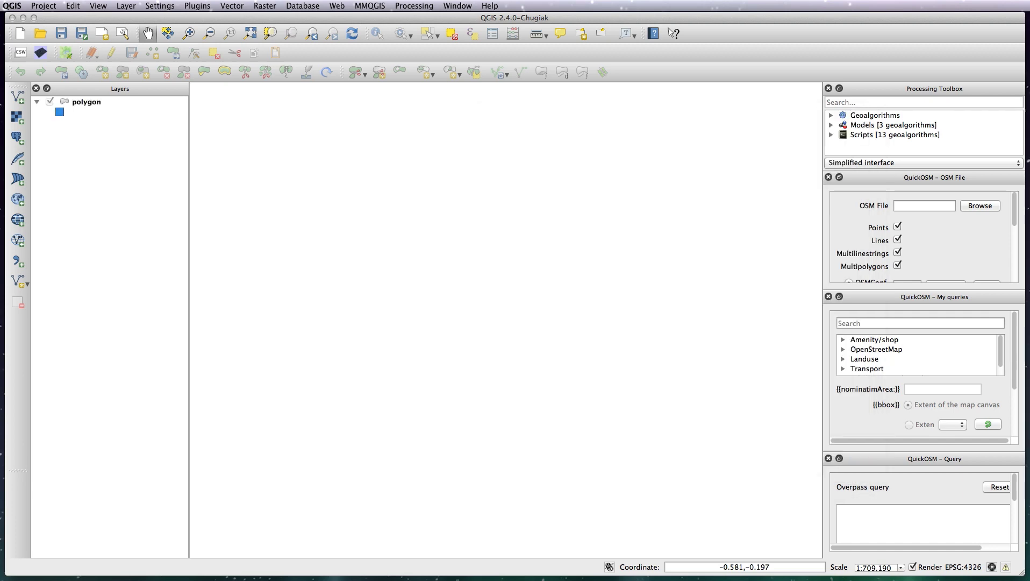
Step: Start editing the polygon layer and digitize an irregular polygon outline vertex by vertex
click(83, 108)
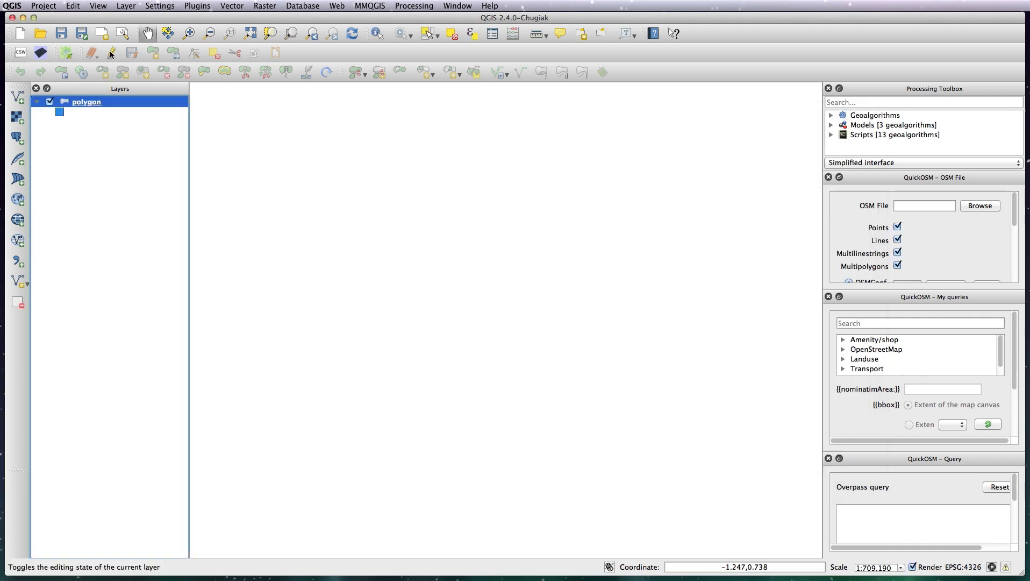
click(112, 53)
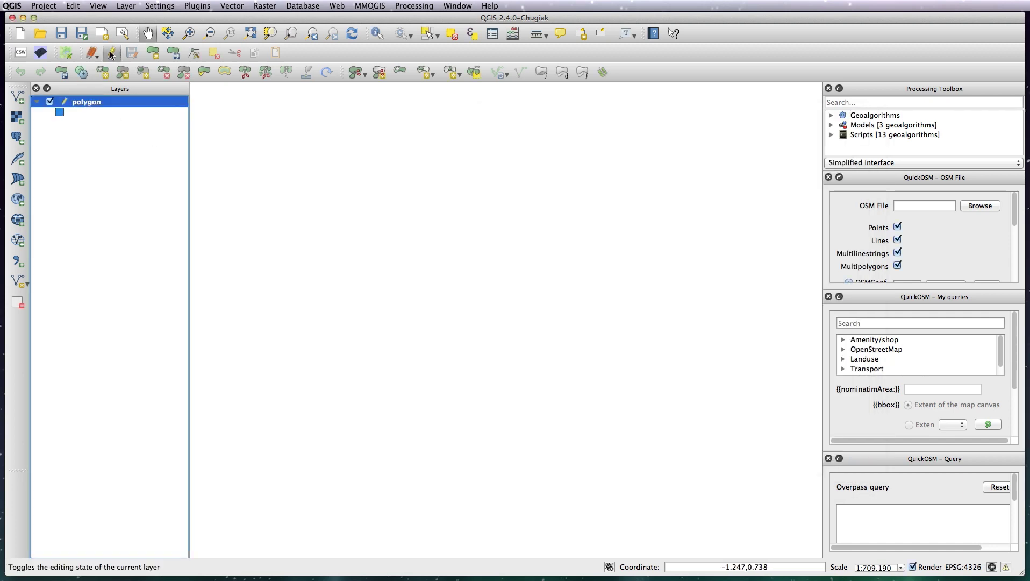
click(154, 53)
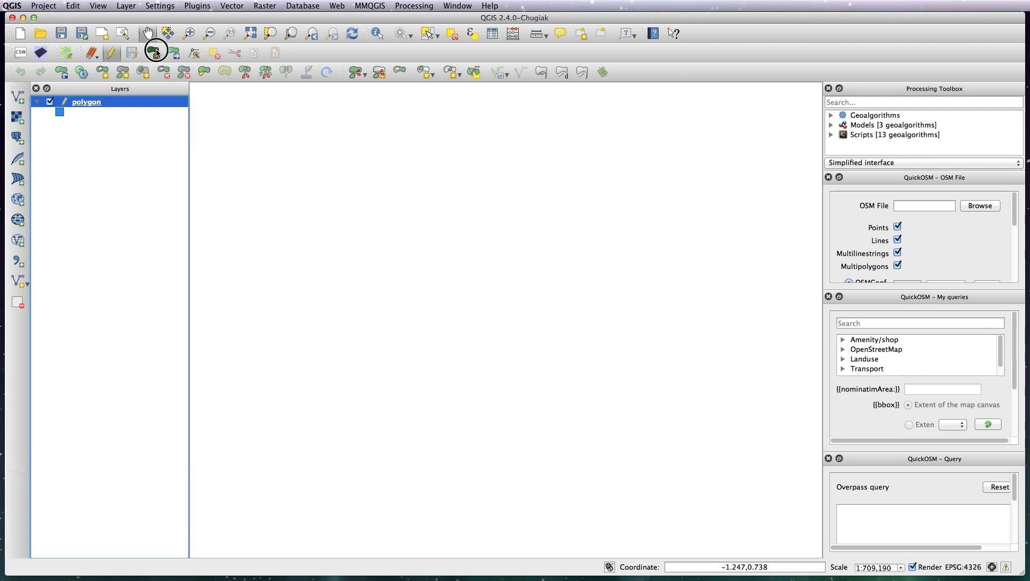
click(438, 168)
click(472, 184)
click(507, 217)
click(509, 248)
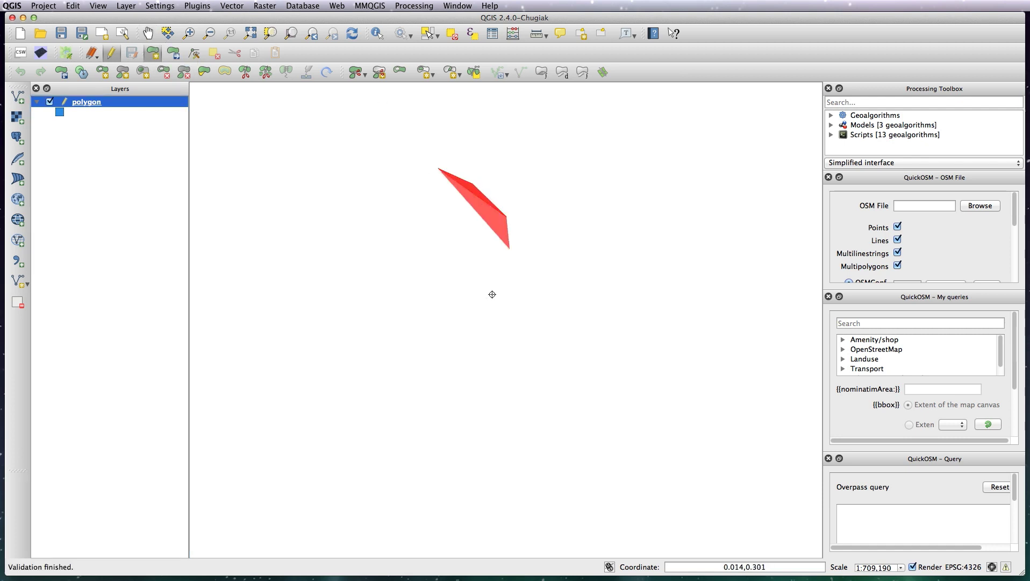
click(505, 279)
click(486, 302)
click(452, 316)
click(428, 321)
click(403, 307)
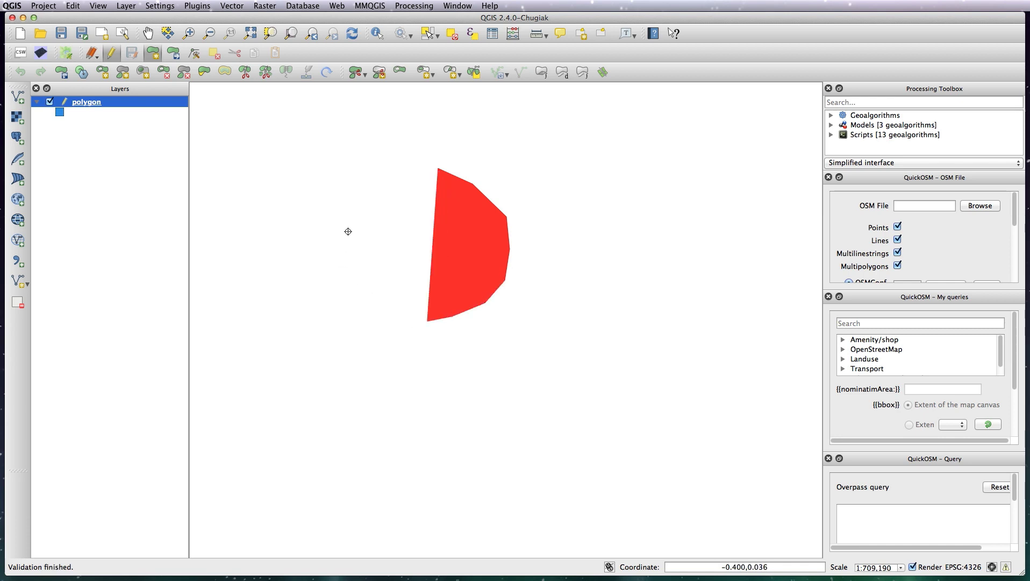
click(388, 276)
click(359, 283)
click(339, 248)
click(352, 220)
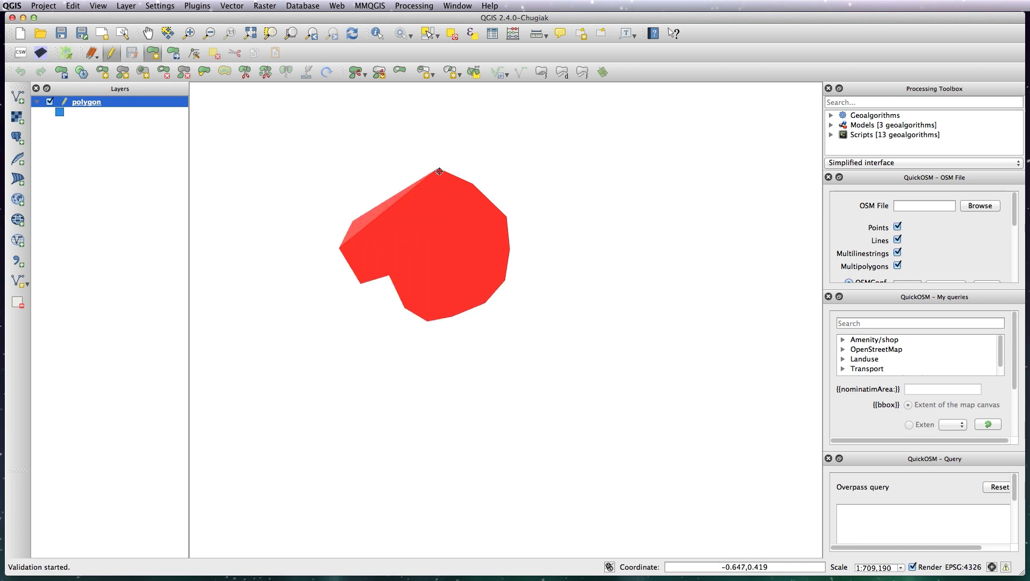
click(327, 195)
click(329, 155)
click(346, 132)
click(376, 159)
click(401, 142)
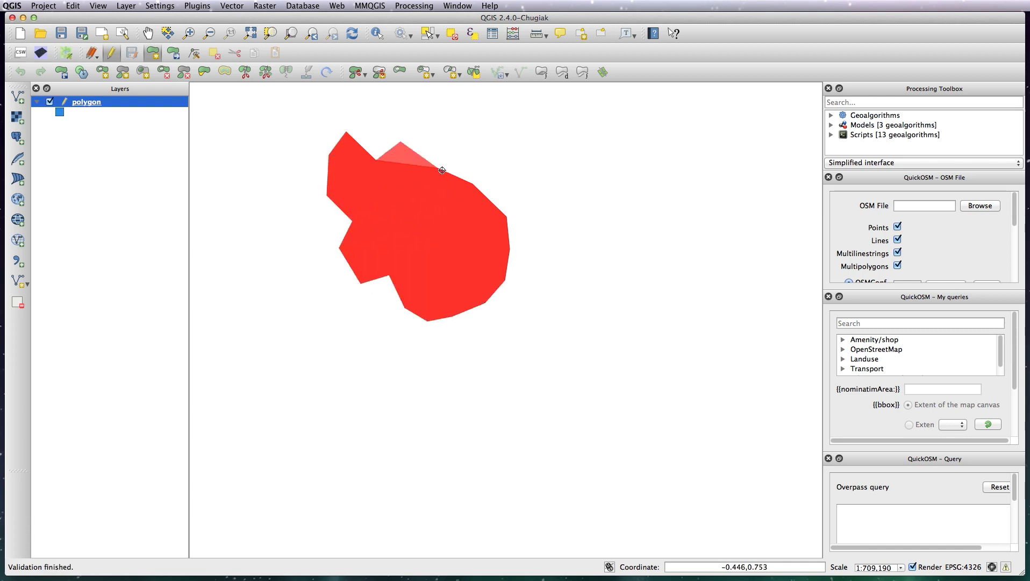
click(414, 164)
Step: Finish the polygon and give the feature id 1
right_click(442, 171)
click(679, 319)
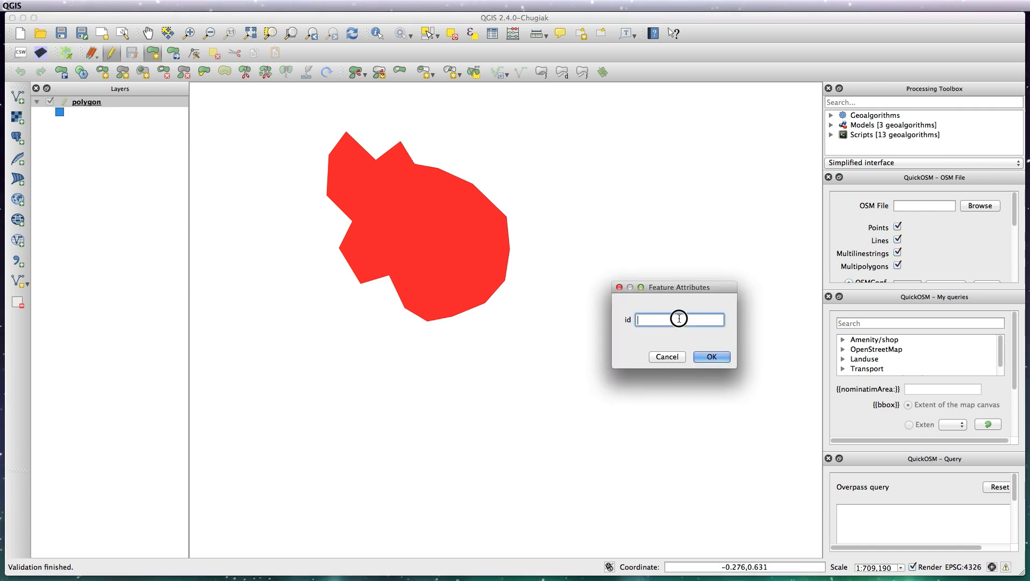
text(1)
click(711, 357)
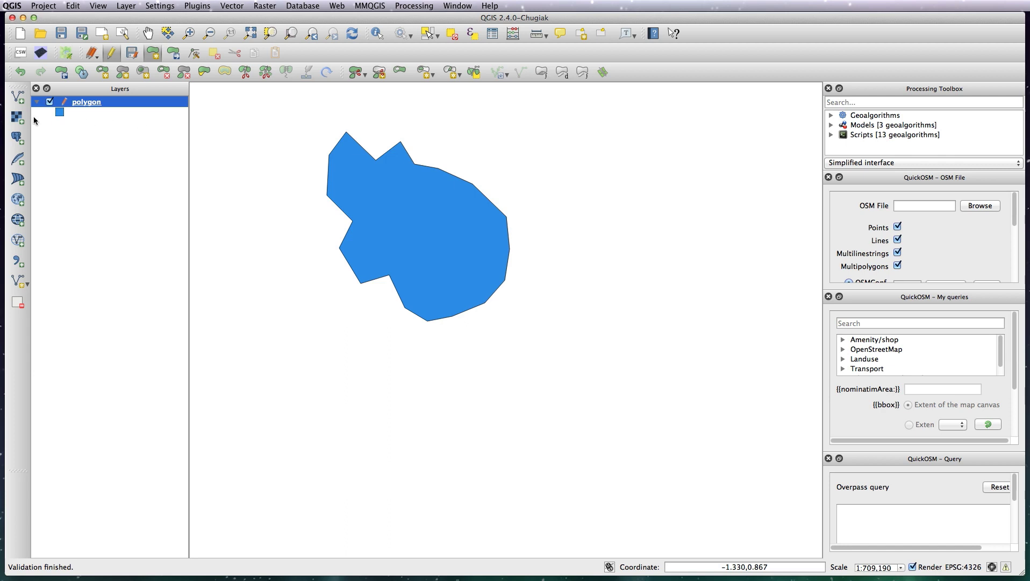
Step: Create a new line shapefile layer saved as 'line'
click(19, 284)
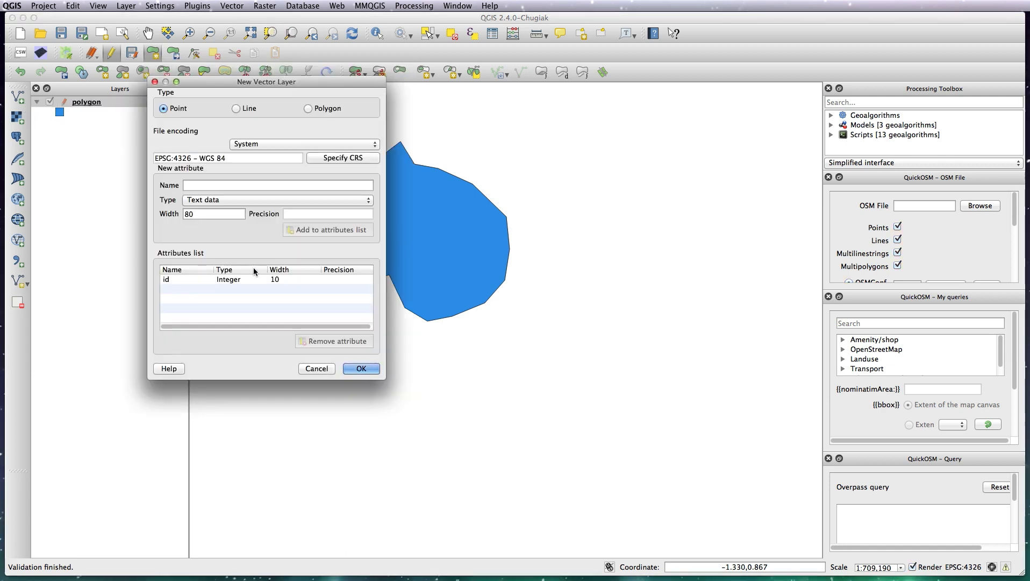
click(236, 108)
click(361, 369)
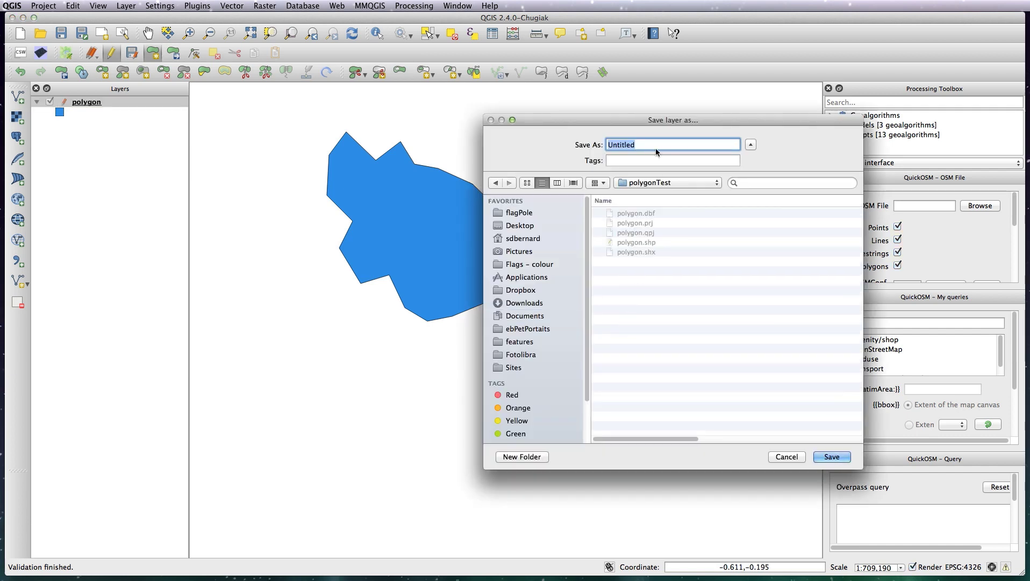
text(line)
key(Return)
Step: Start editing the line layer and draw the first cutting line across the polygon, id 1
click(110, 102)
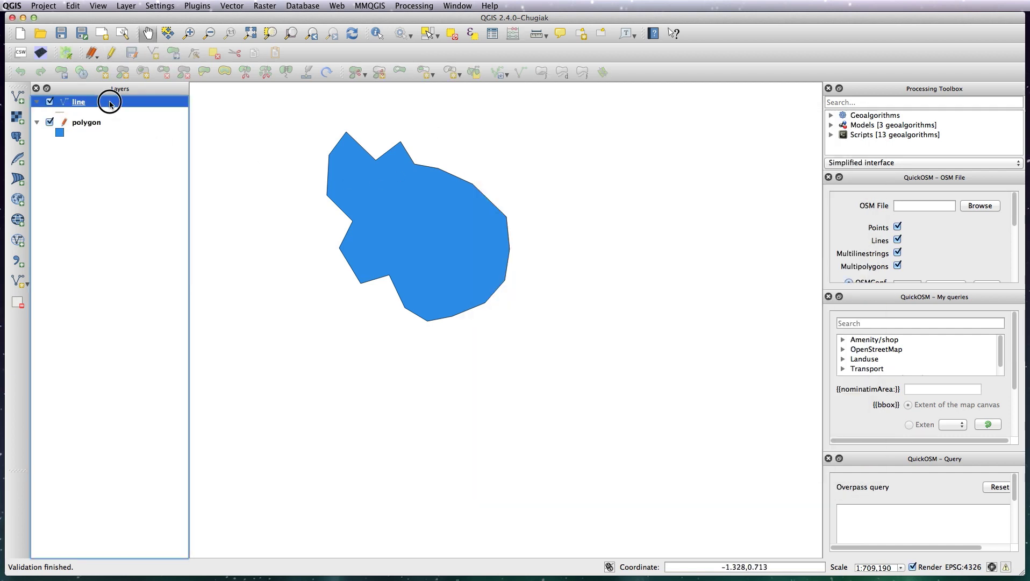
click(111, 52)
click(154, 53)
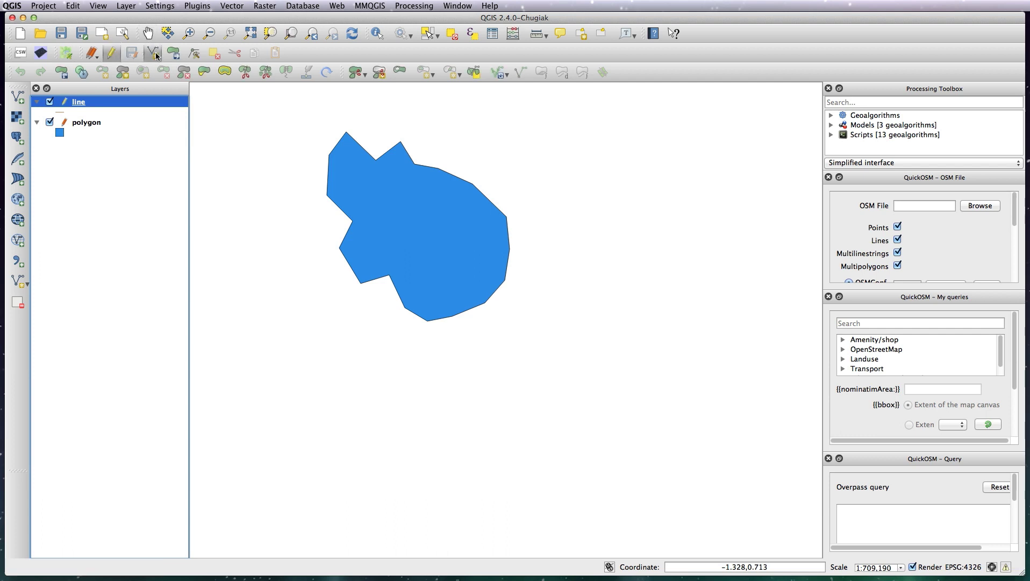
click(334, 220)
click(358, 201)
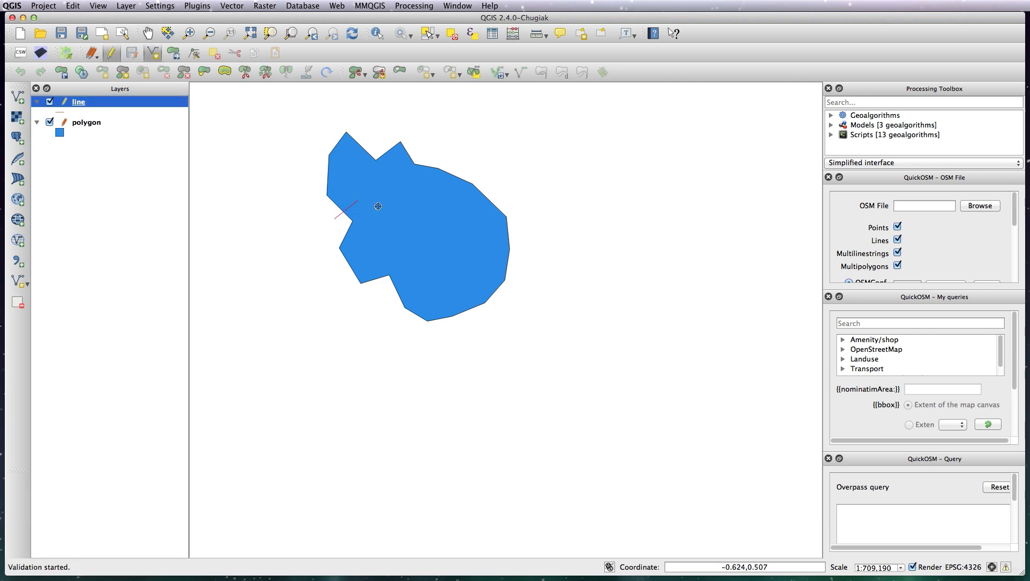
click(383, 210)
click(403, 192)
click(423, 191)
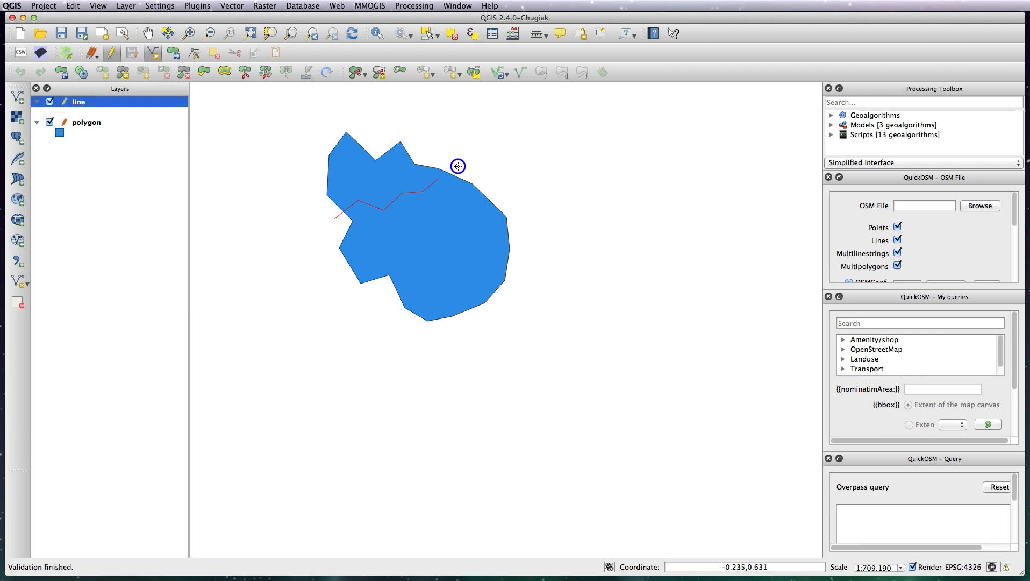
right_click(450, 171)
text(1)
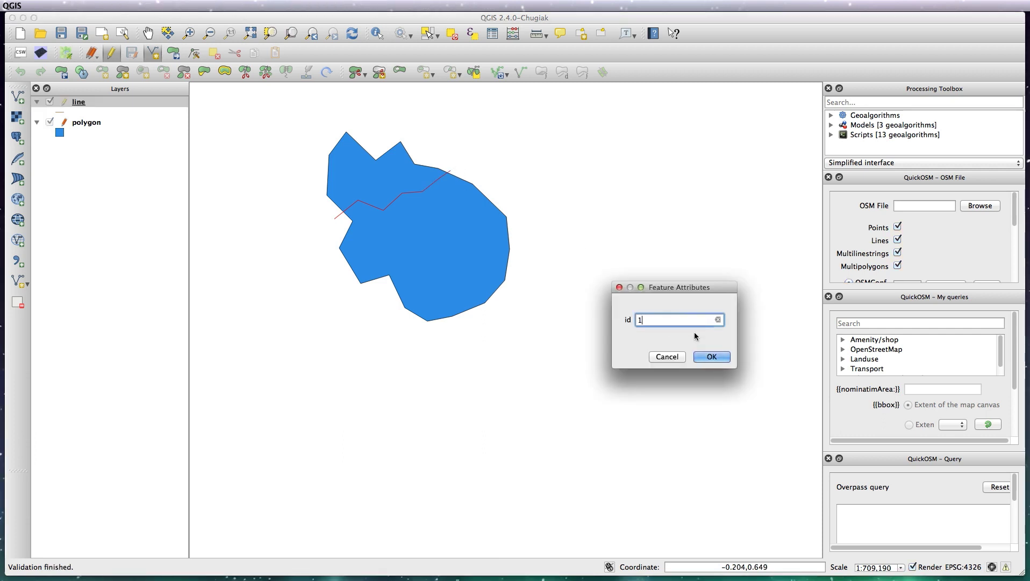
click(712, 357)
Step: Draw a second cutting line from below the polygon up its east side
click(391, 302)
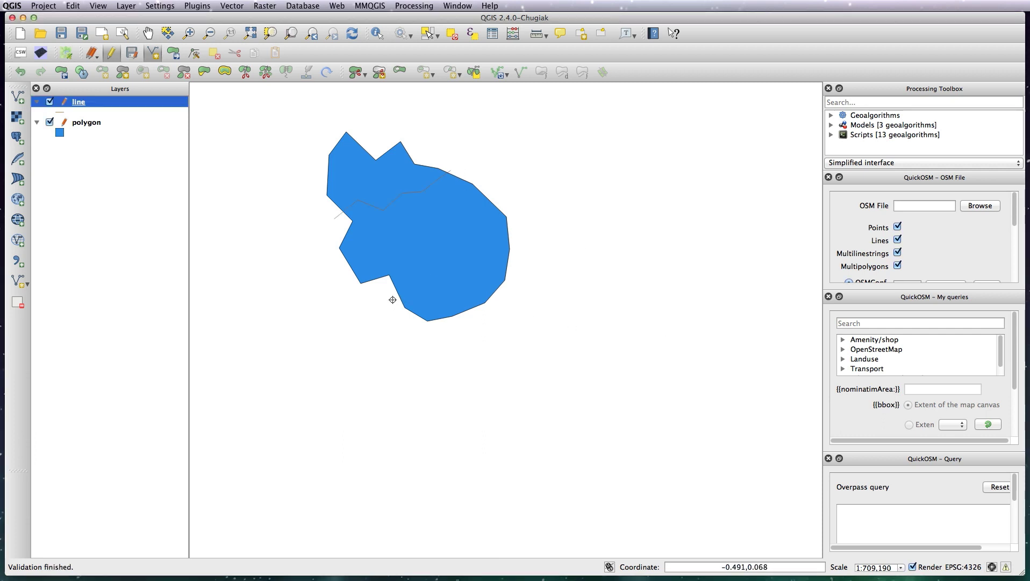
click(414, 274)
click(436, 276)
click(488, 219)
click(488, 205)
right_click(505, 195)
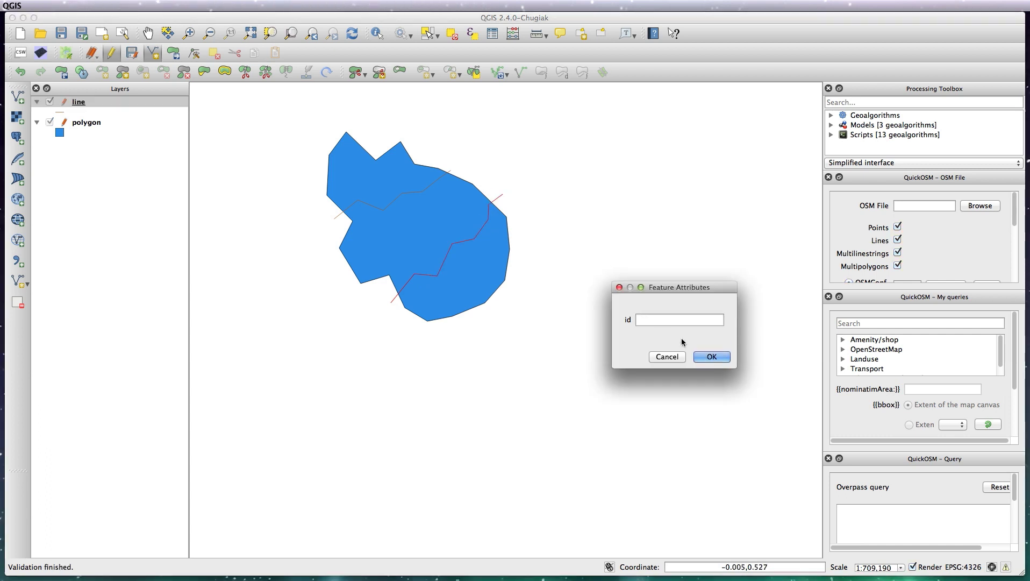
click(709, 358)
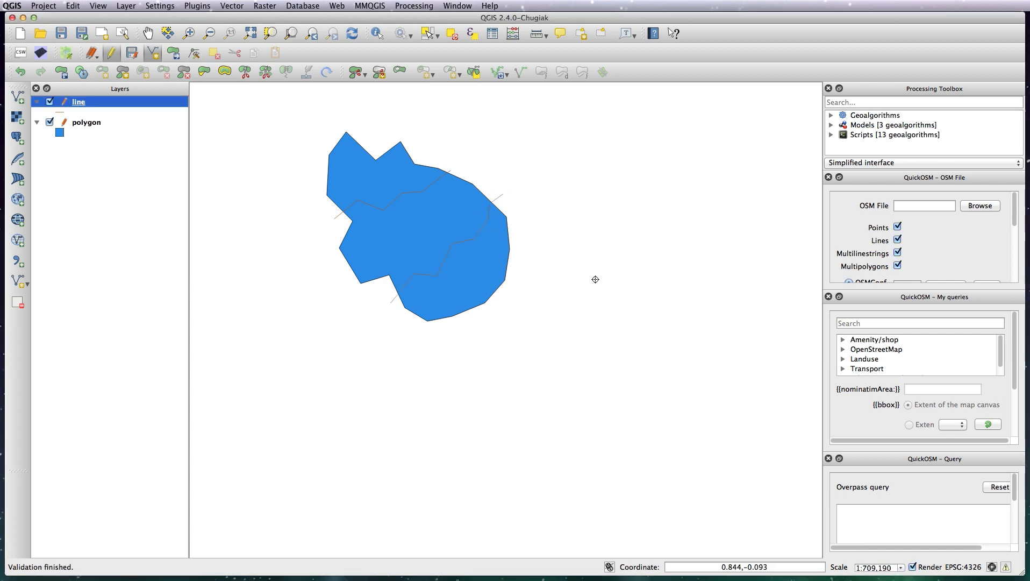
Step: Draw a third cutting line from the polygon's top down through to below it
click(375, 143)
click(389, 181)
click(413, 203)
right_click(411, 225)
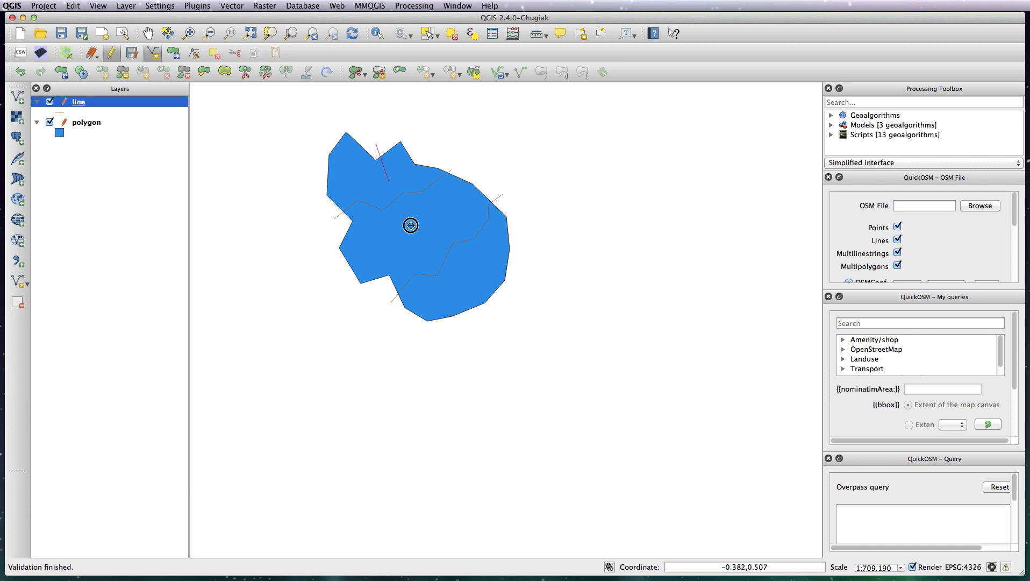
click(453, 269)
click(453, 288)
click(464, 298)
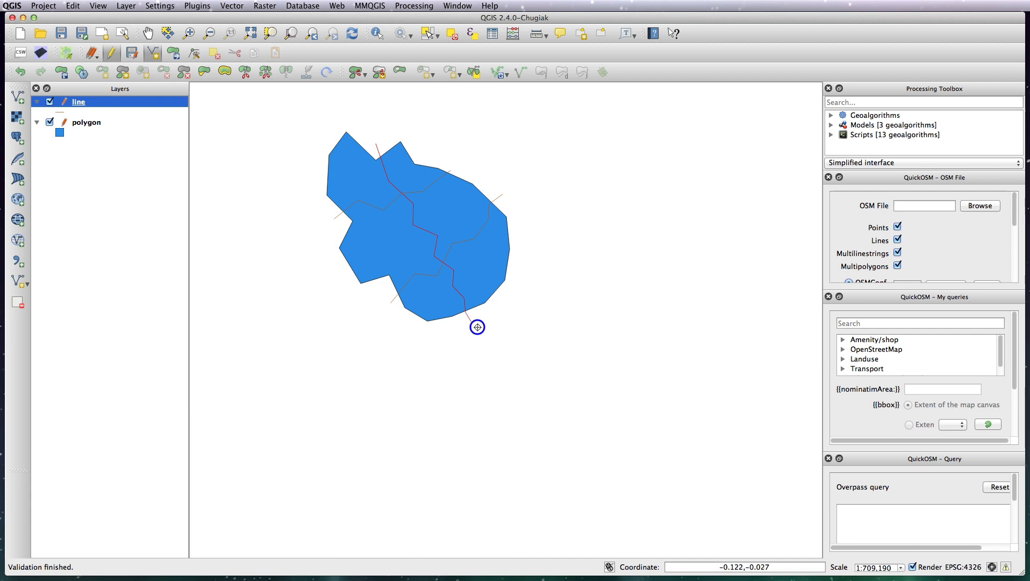
right_click(474, 324)
click(694, 319)
text(1)
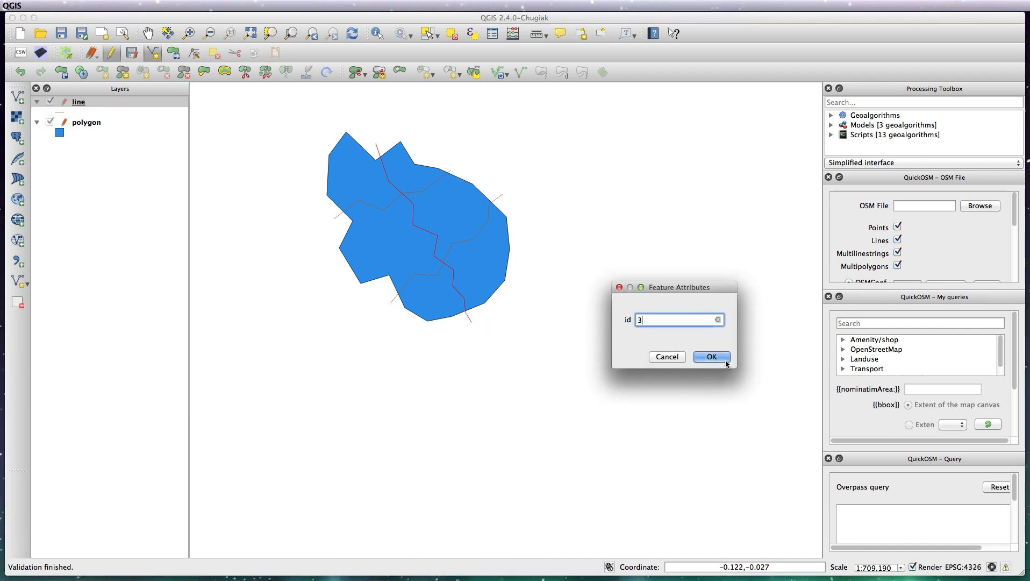
click(715, 357)
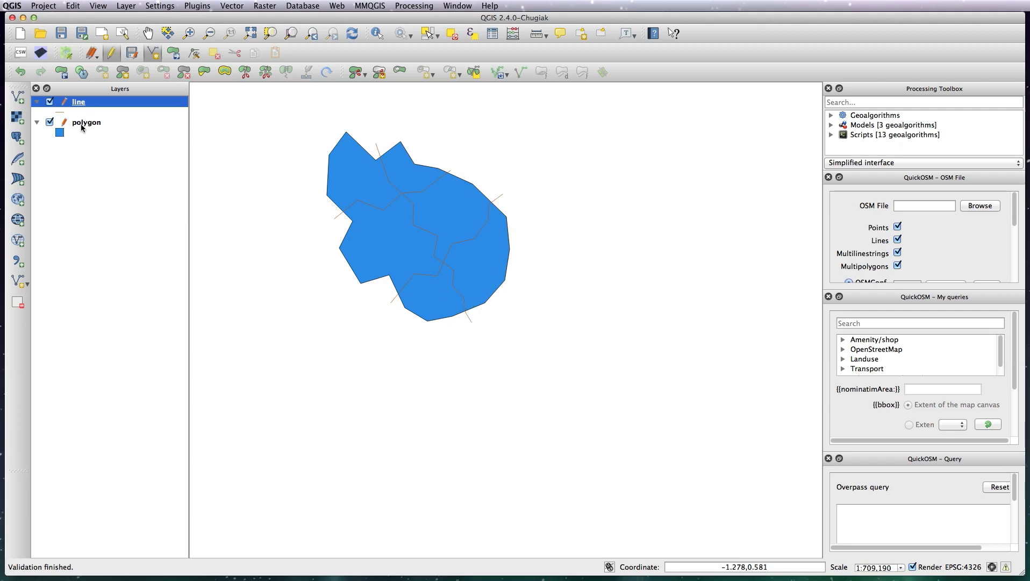
Step: Stop editing and save changes on both the line and polygon layers
click(111, 52)
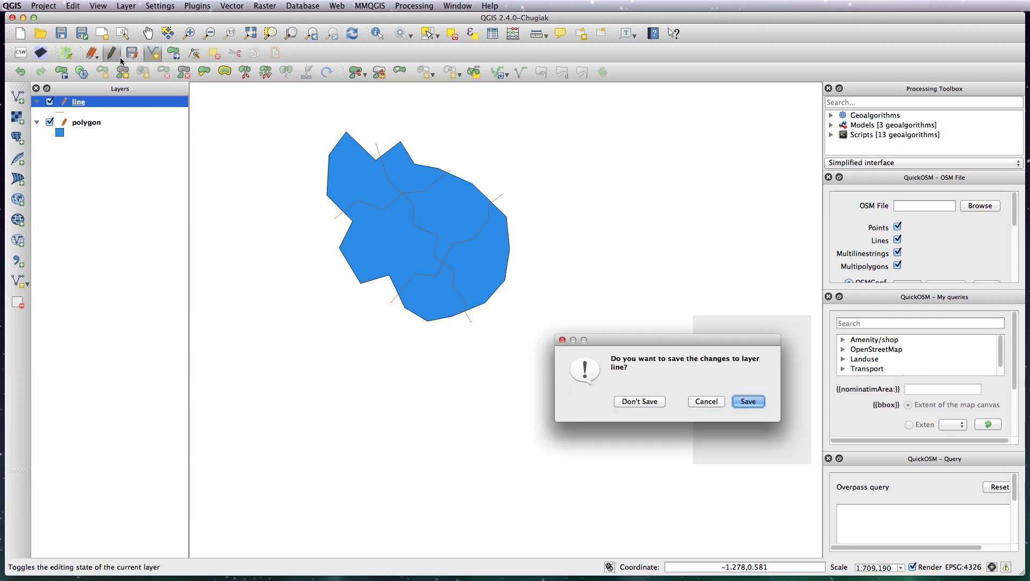
click(748, 403)
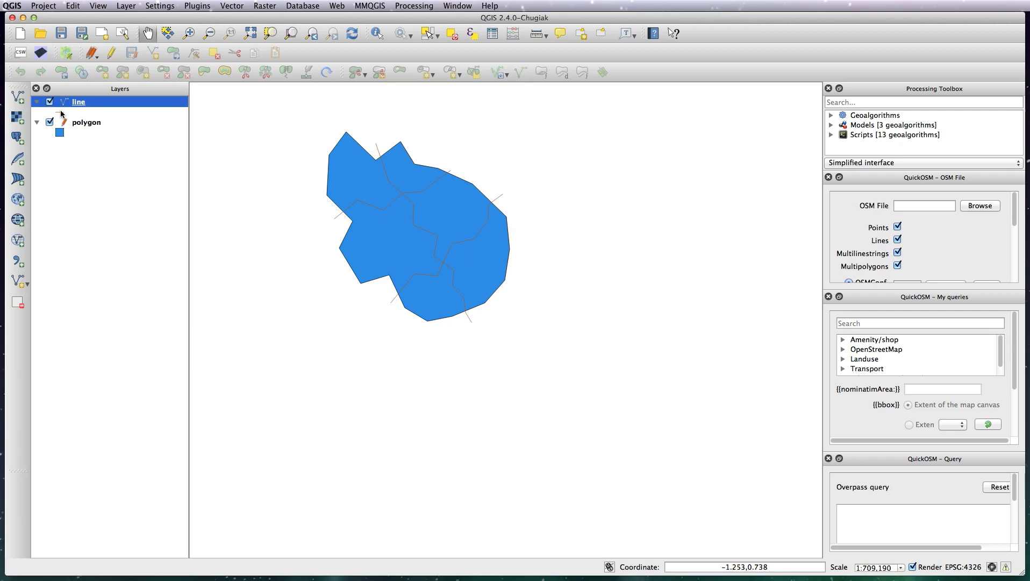
click(87, 122)
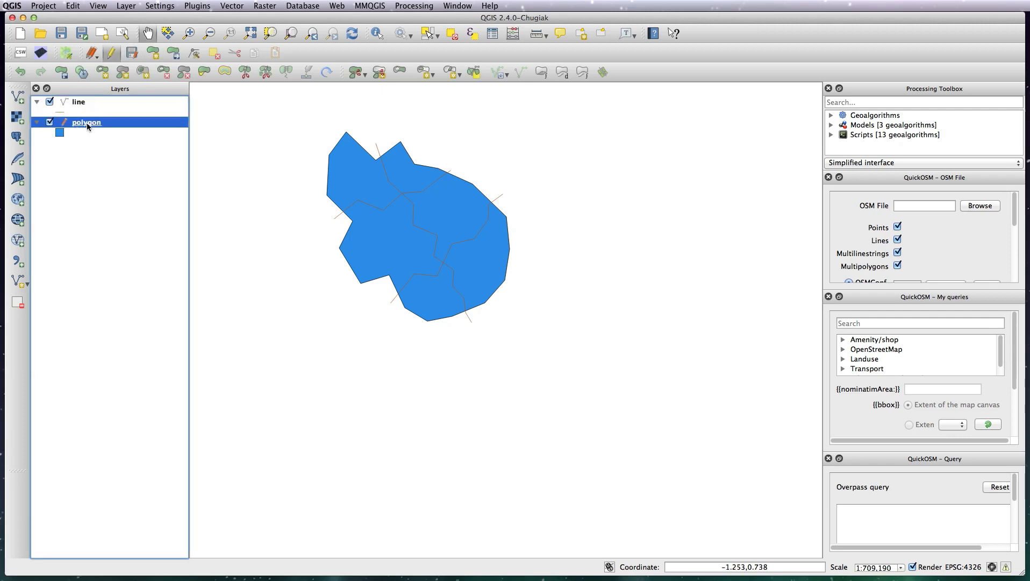
click(111, 59)
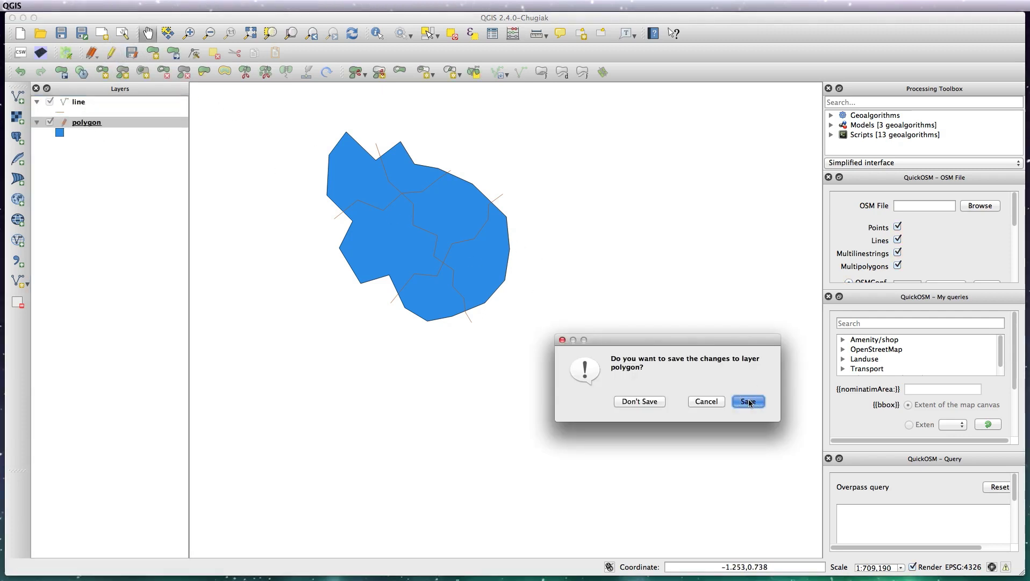
key(Return)
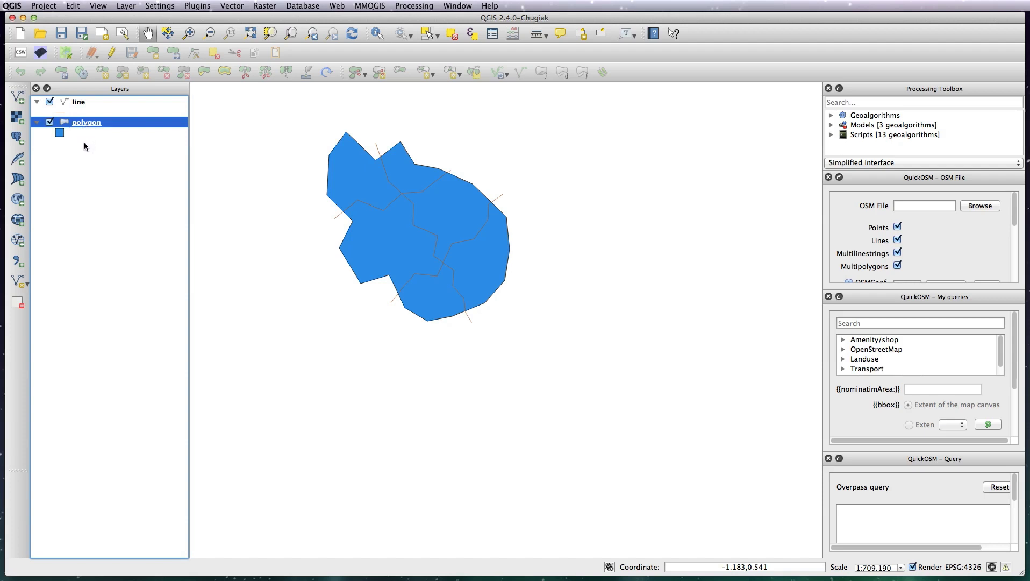
Step: Duplicate the polygon layer as a hidden 'polygon copy' and resume editing the original
right_click(91, 124)
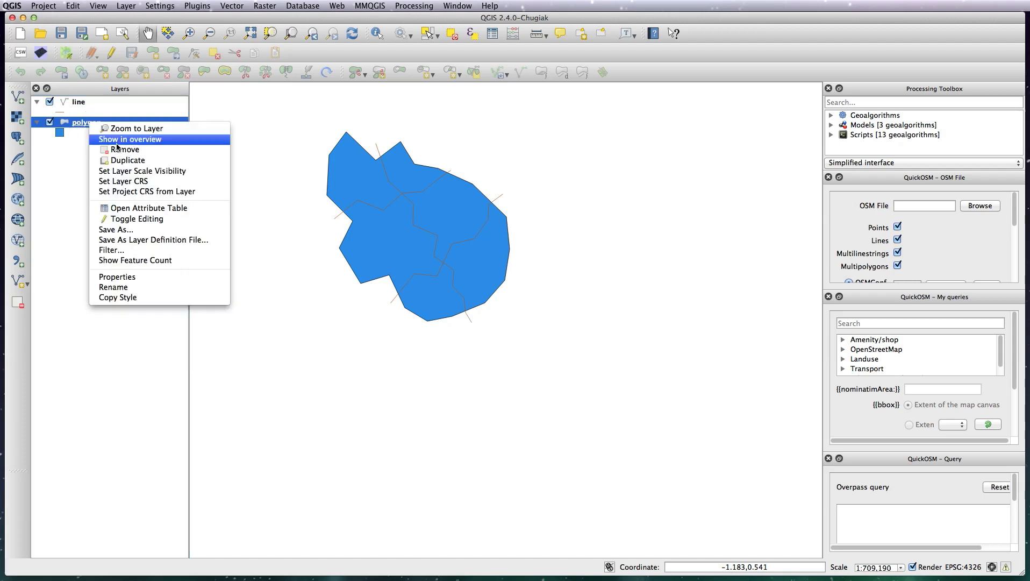
click(139, 162)
click(92, 144)
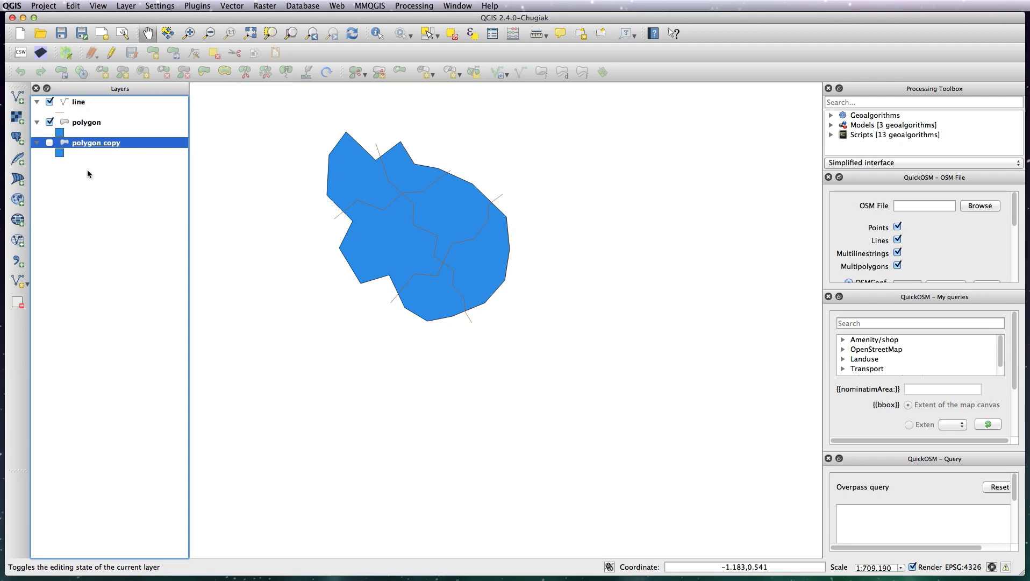
click(86, 124)
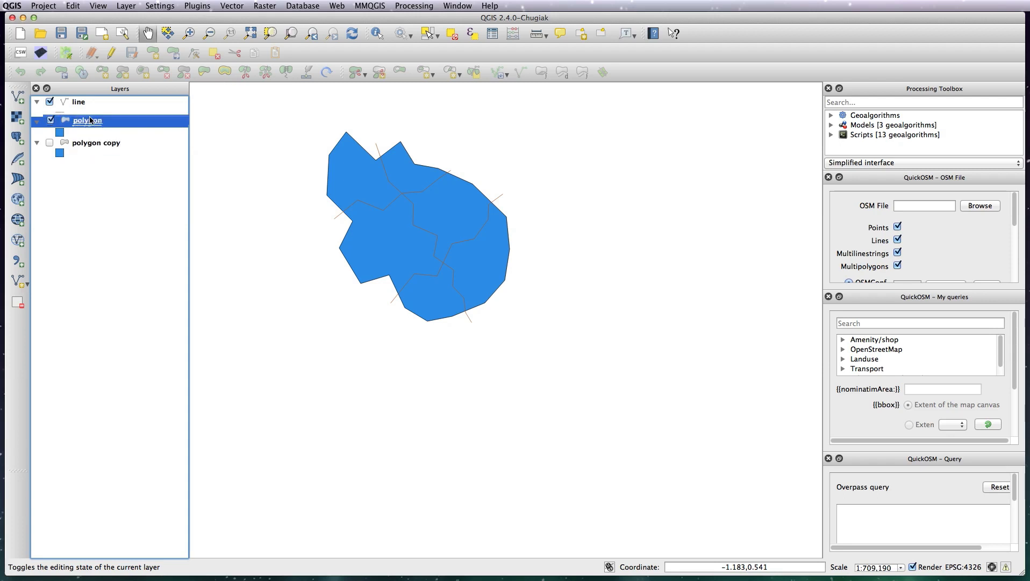
click(112, 52)
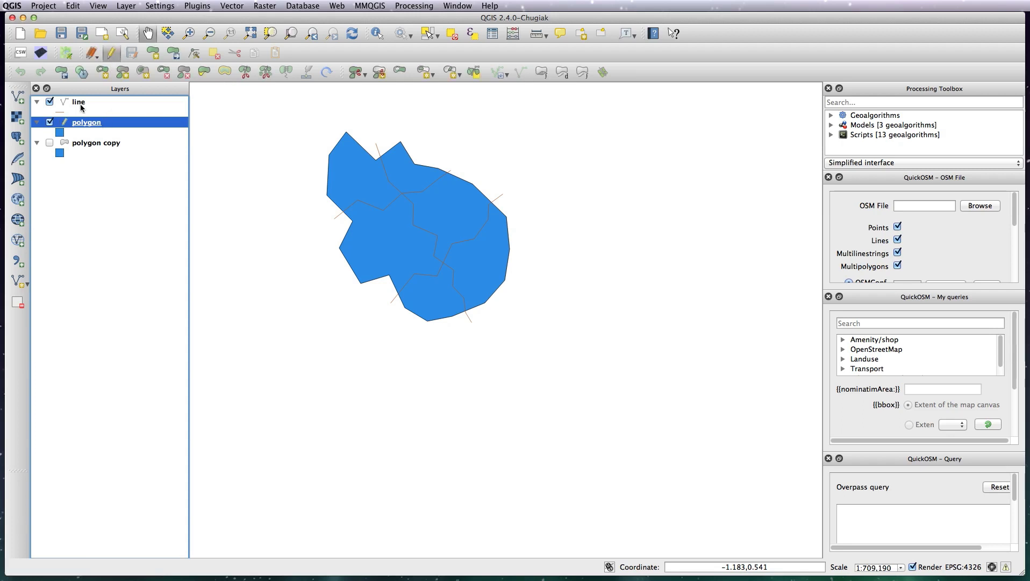
Step: Split the polygon with the long top-to-bottom cutting line from the 'line' layer, then inspect both halves
click(428, 35)
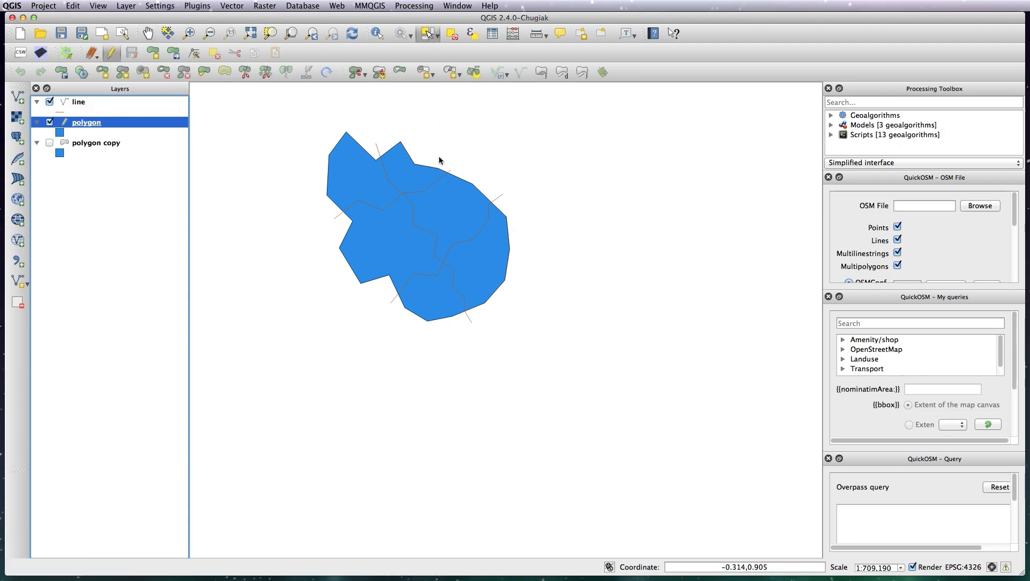
click(450, 220)
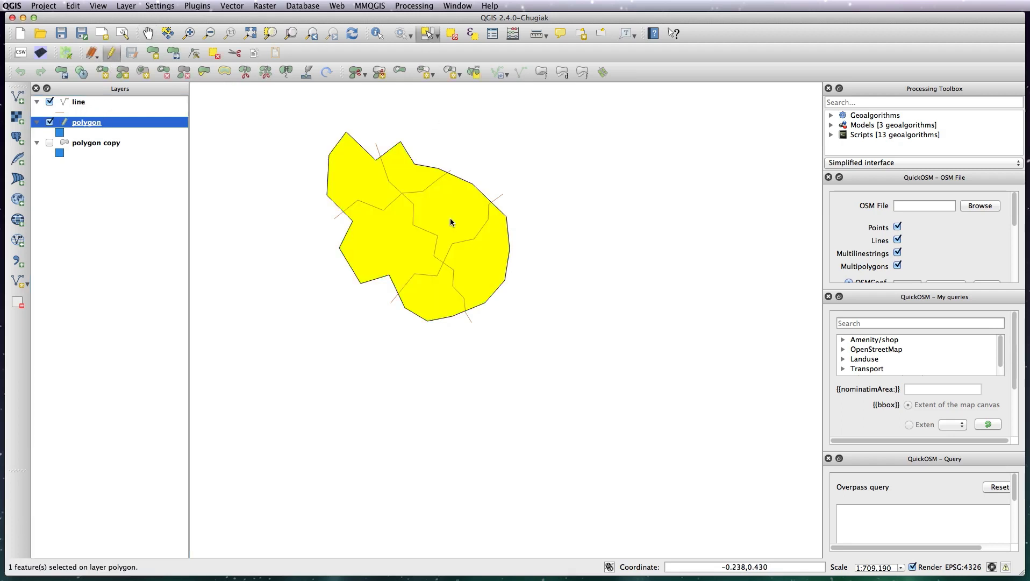
click(84, 103)
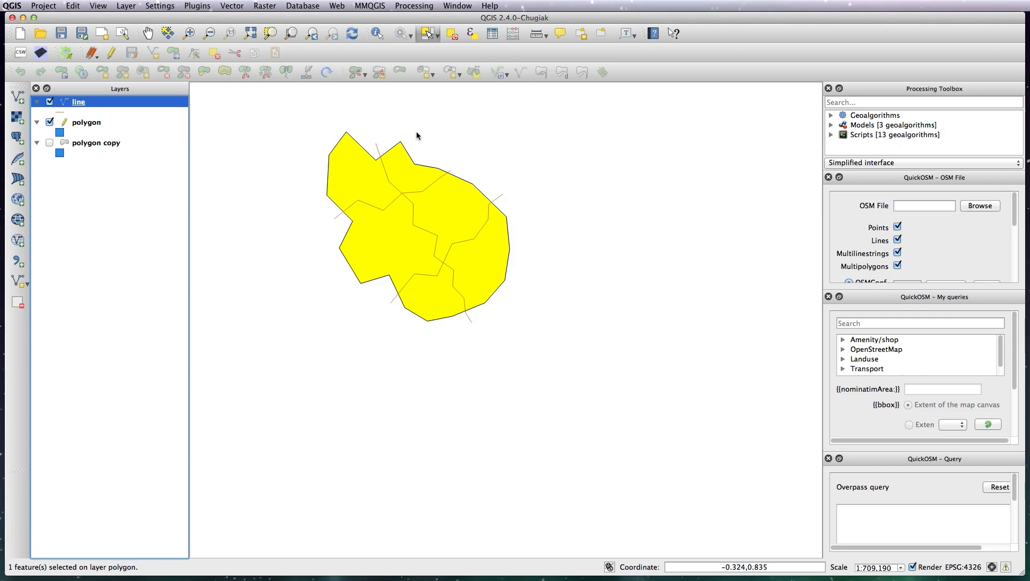
click(378, 148)
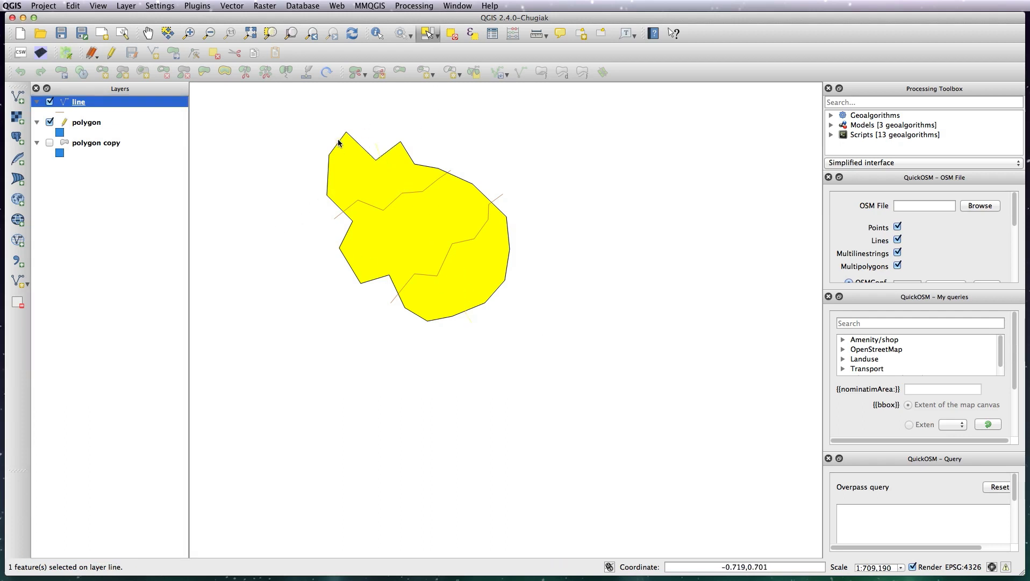
click(100, 123)
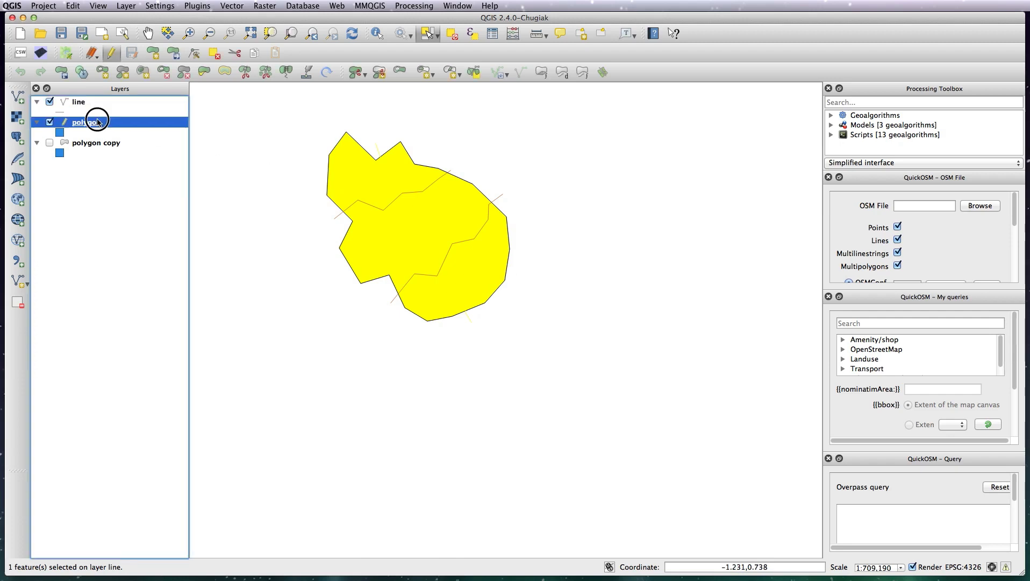
click(476, 76)
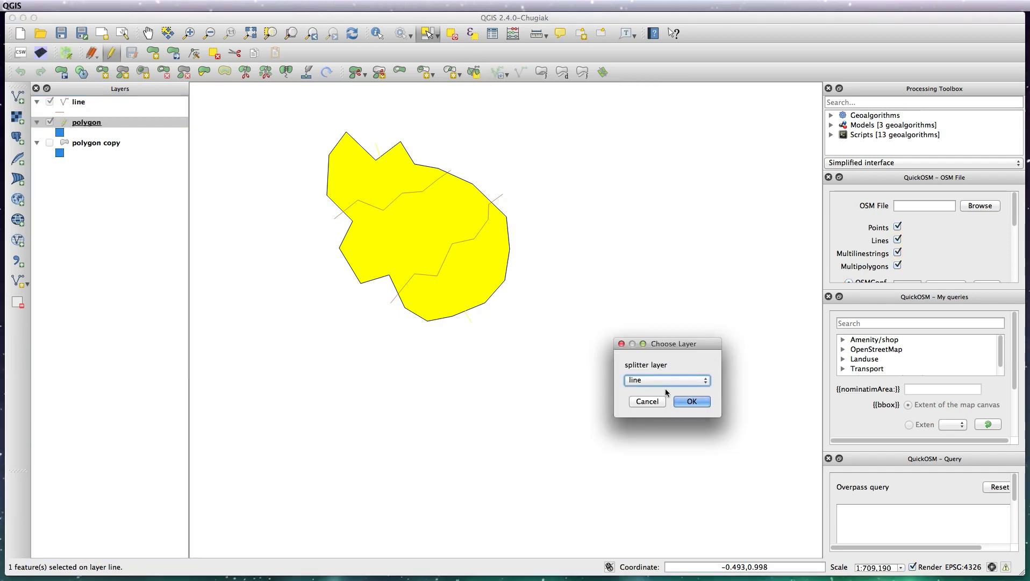
click(690, 401)
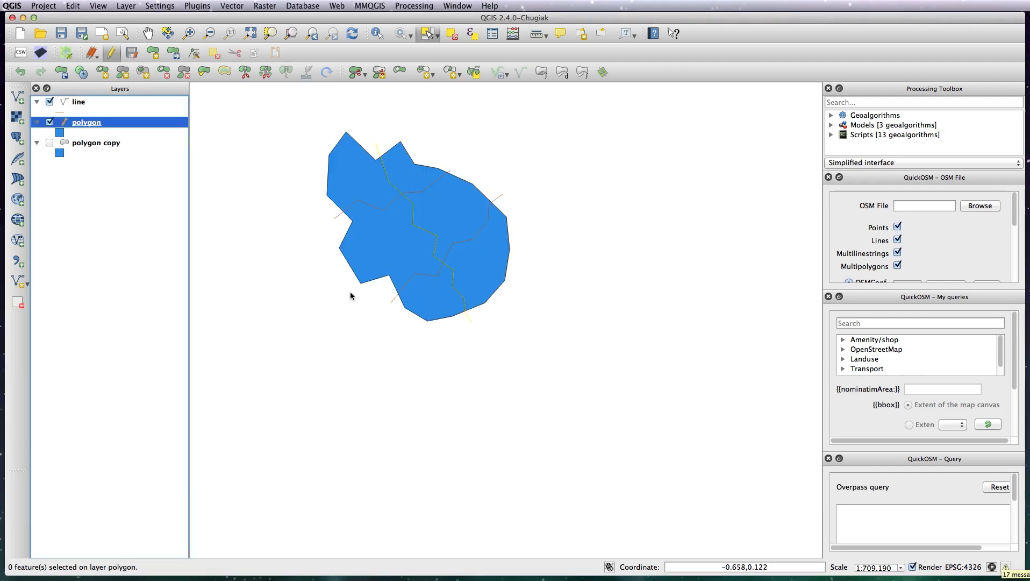
click(381, 245)
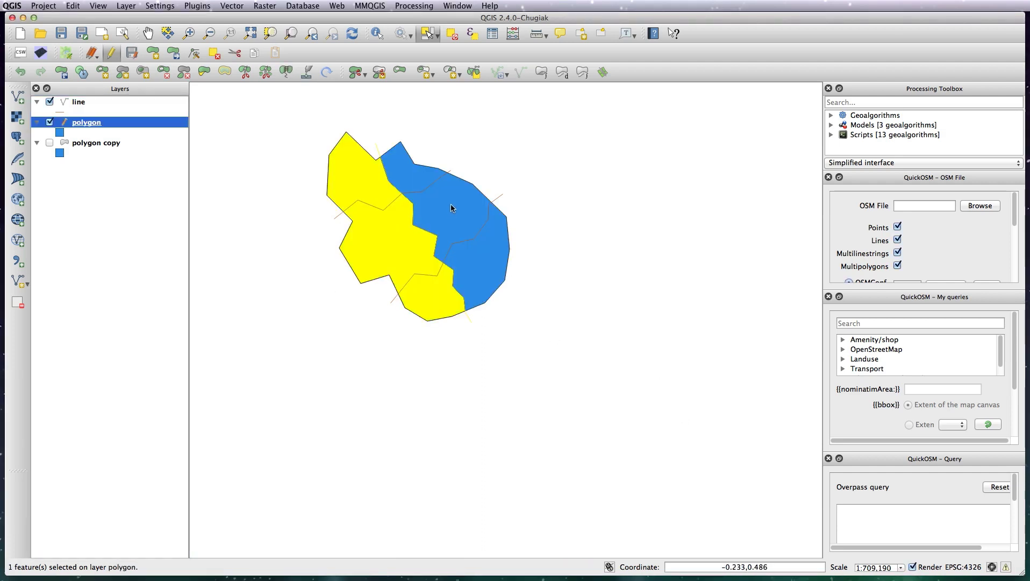
click(450, 204)
click(396, 241)
Step: Select both polygon halves, split them with the second cutting line, and check the new pieces
click(439, 35)
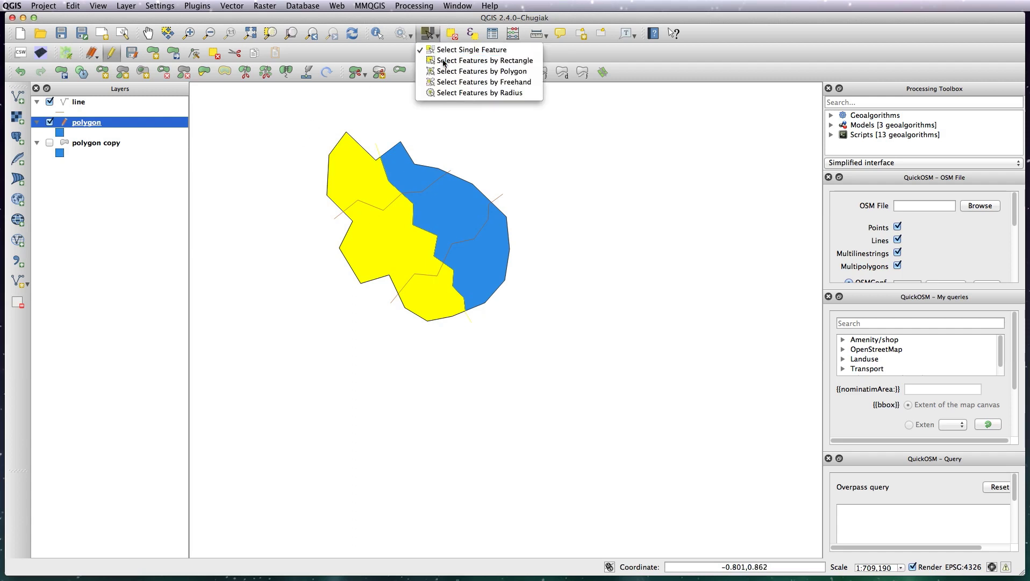
click(444, 63)
drag(302, 131, 563, 327)
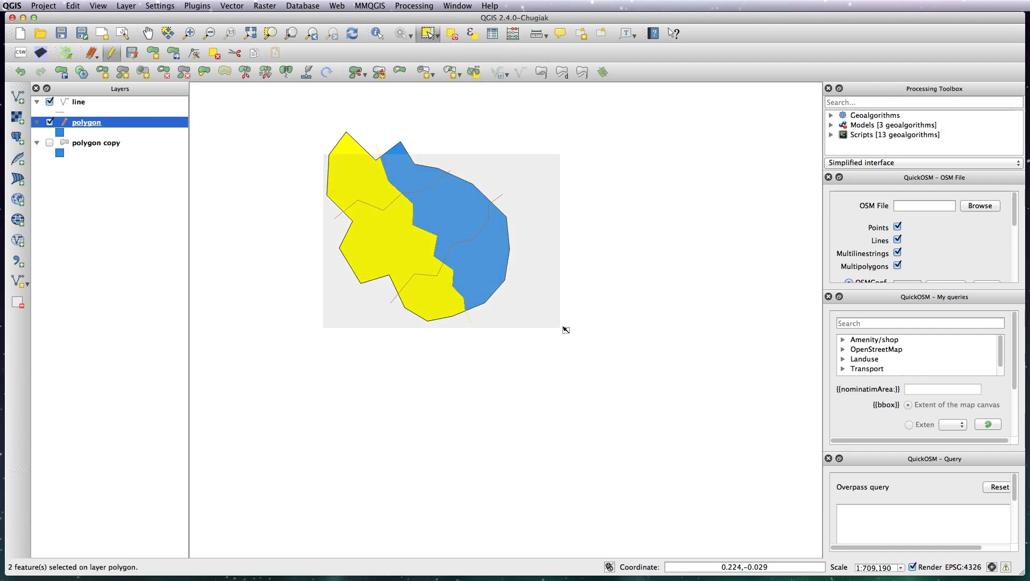
click(79, 104)
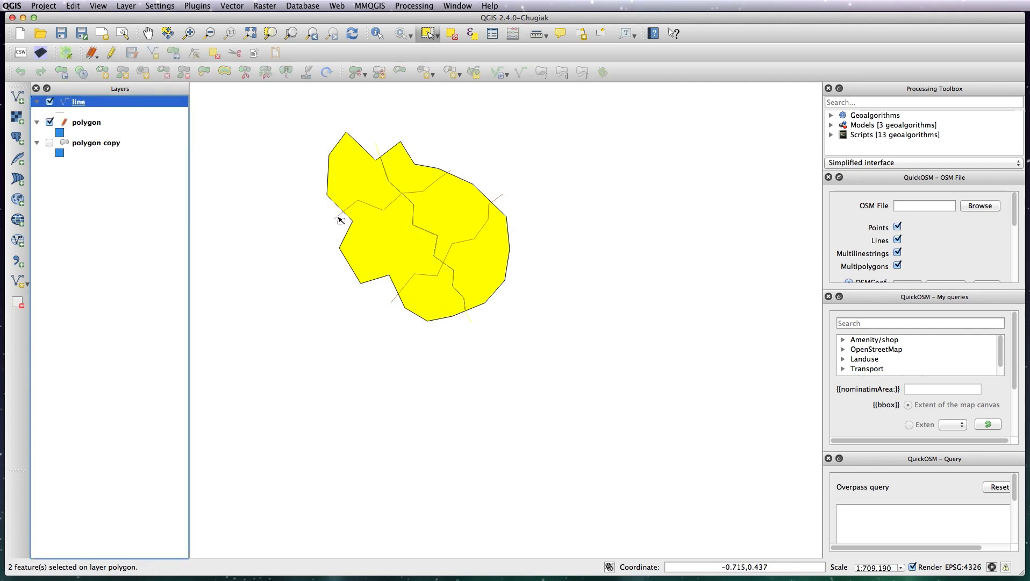
click(437, 34)
click(433, 39)
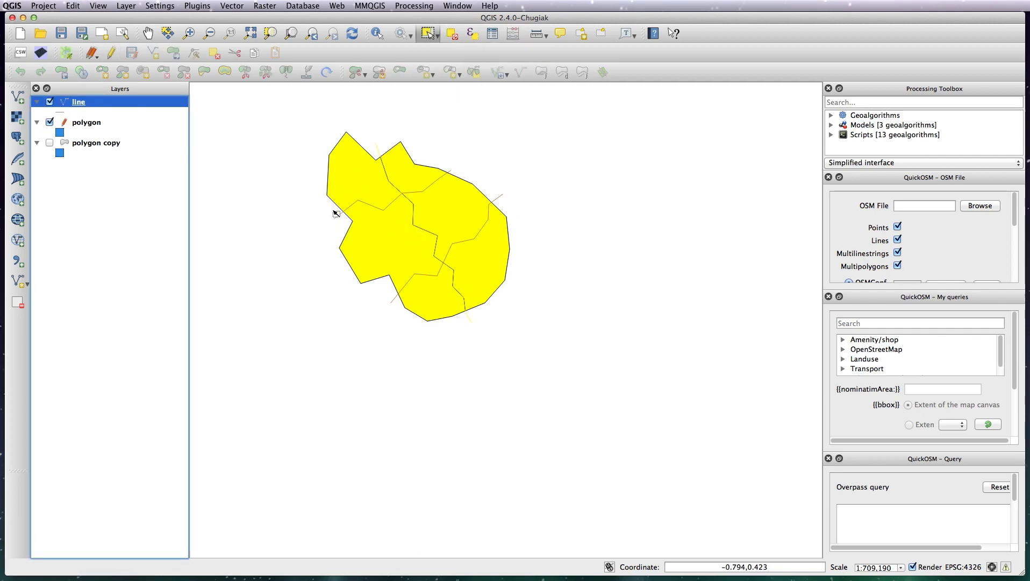
click(338, 216)
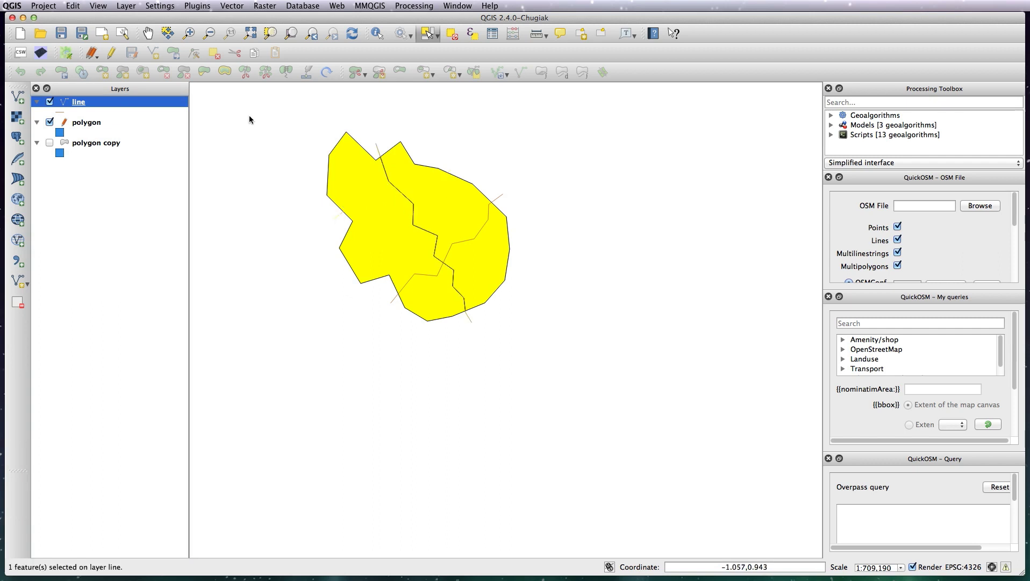
click(120, 122)
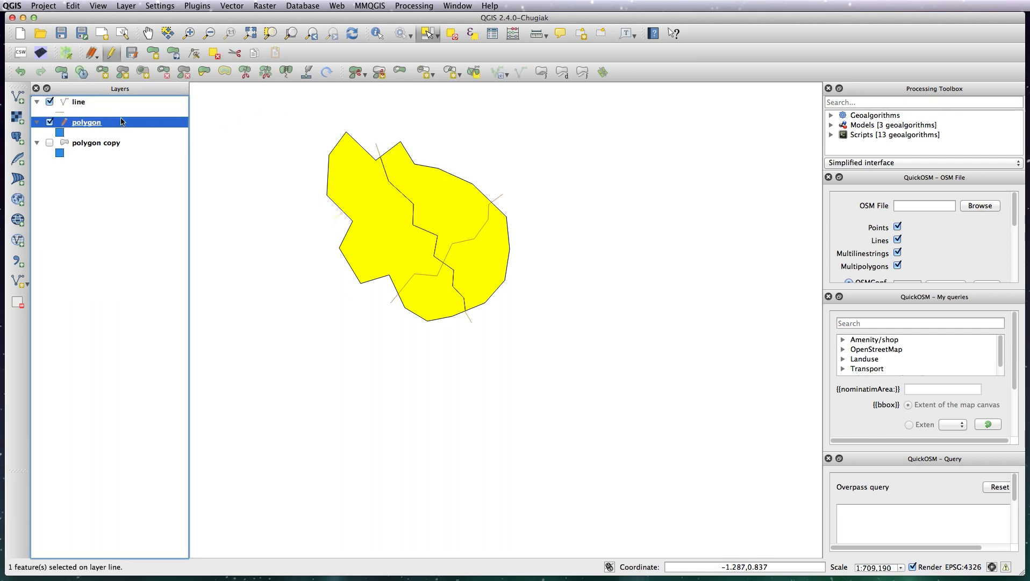
click(475, 76)
click(693, 404)
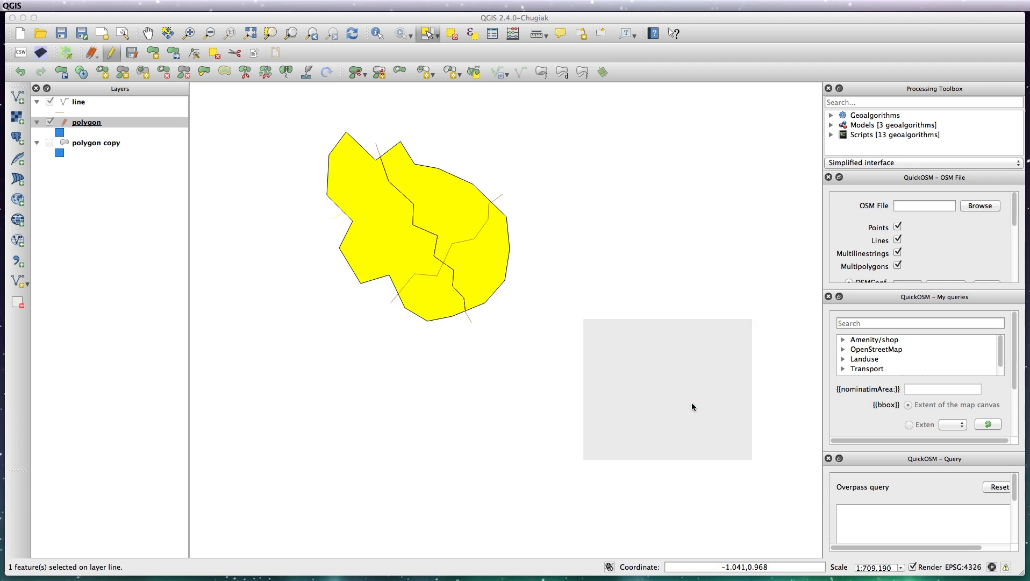
click(352, 184)
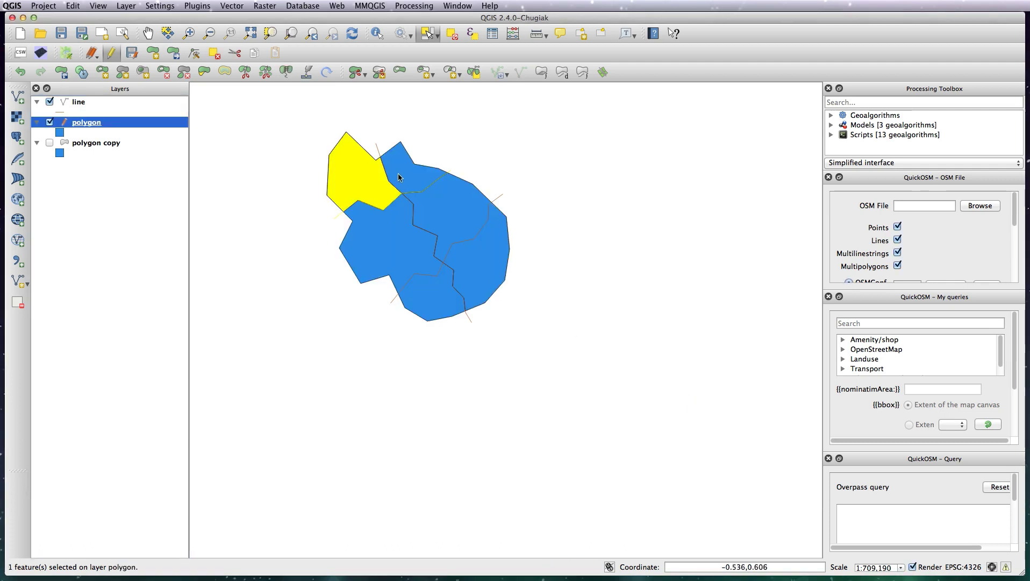
click(407, 173)
click(427, 205)
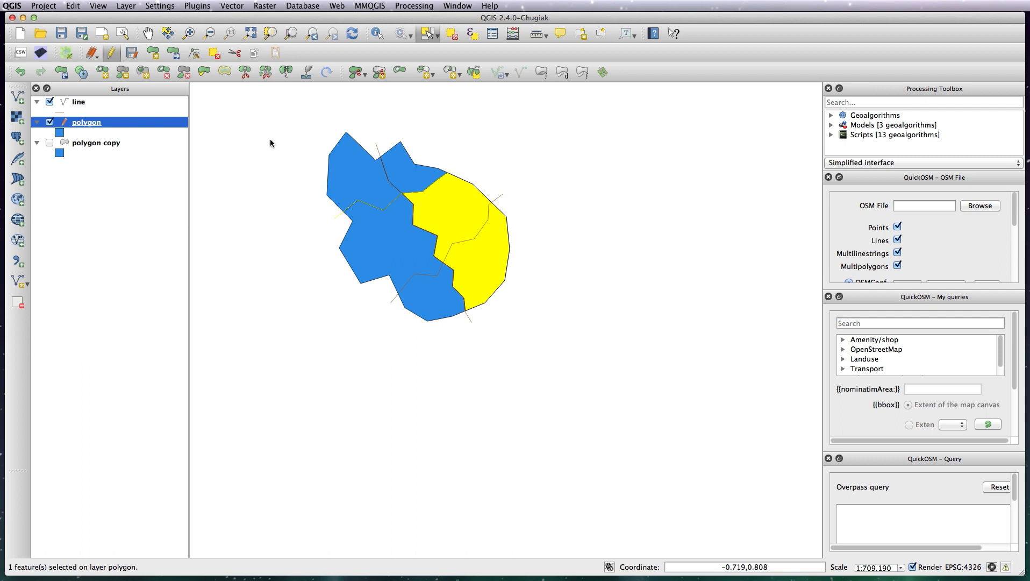
Step: Split the large right and lower-left pieces with the third cutting line from the 'line' layer
click(438, 36)
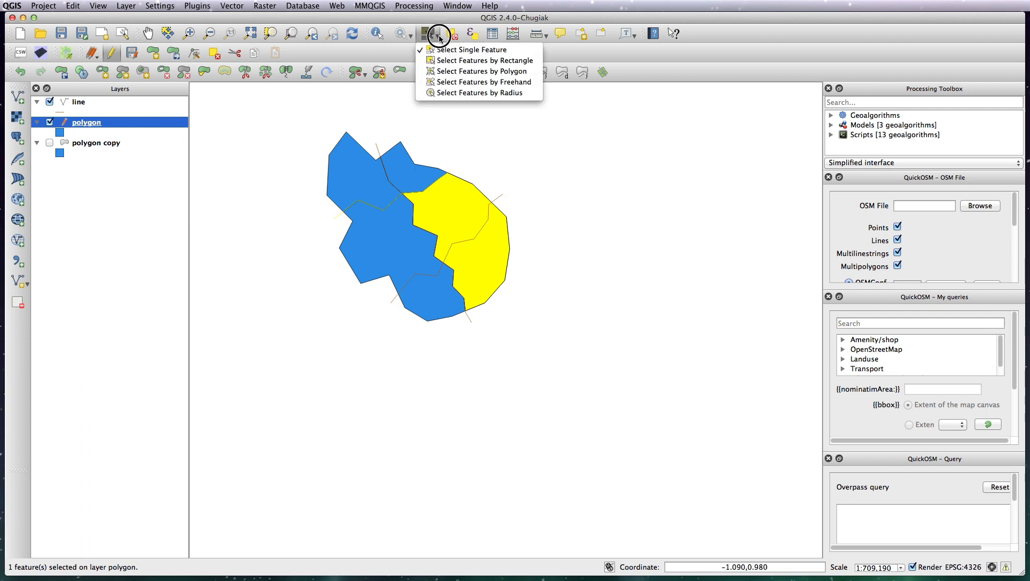
click(462, 61)
drag(494, 278, 415, 367)
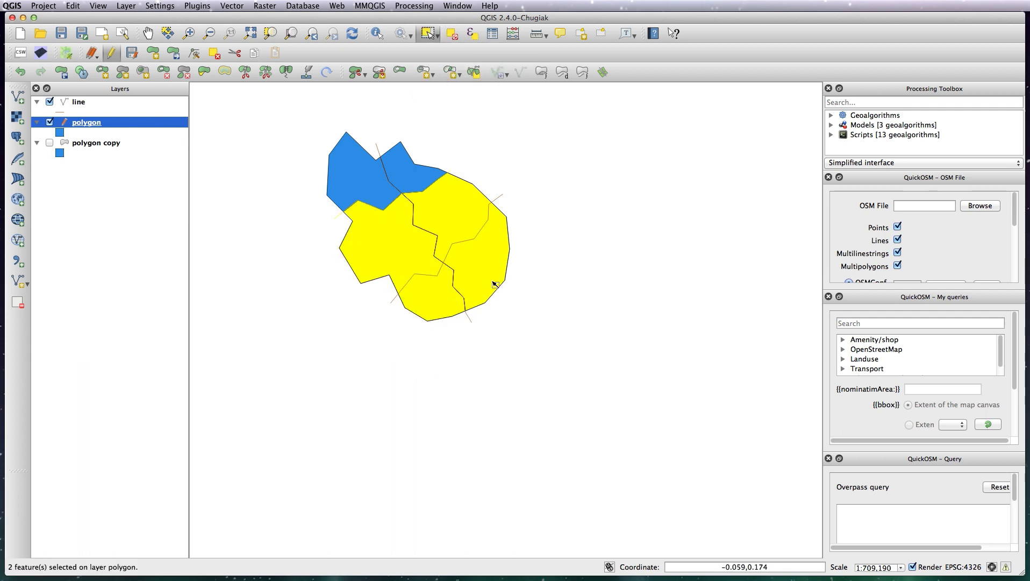
click(143, 103)
click(437, 36)
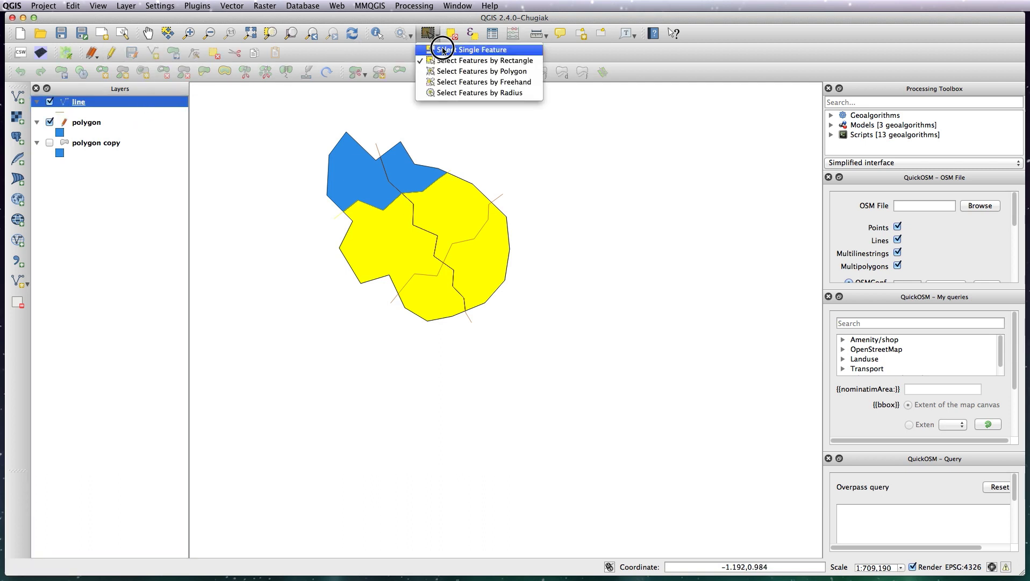
click(452, 43)
click(500, 200)
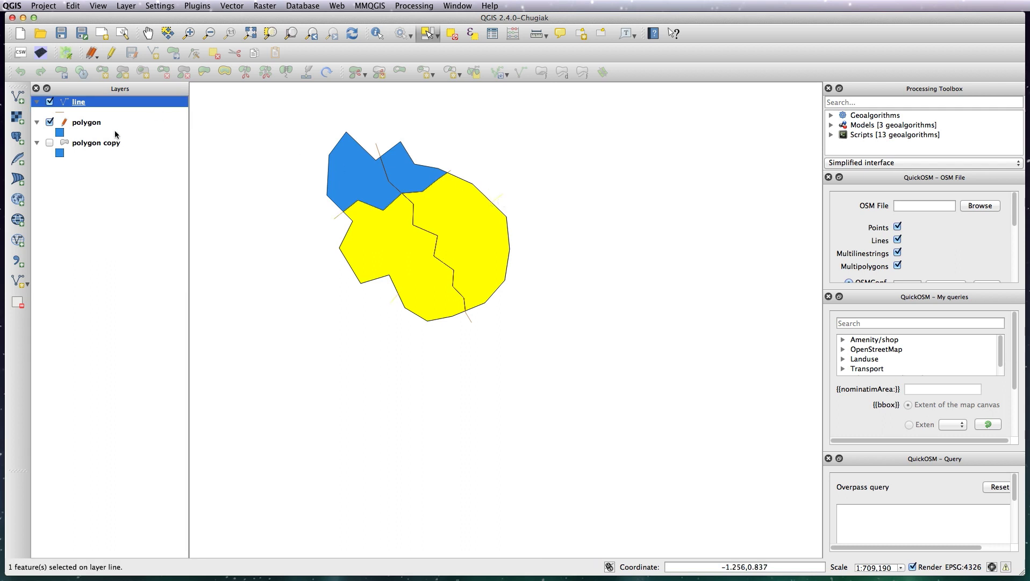
click(100, 124)
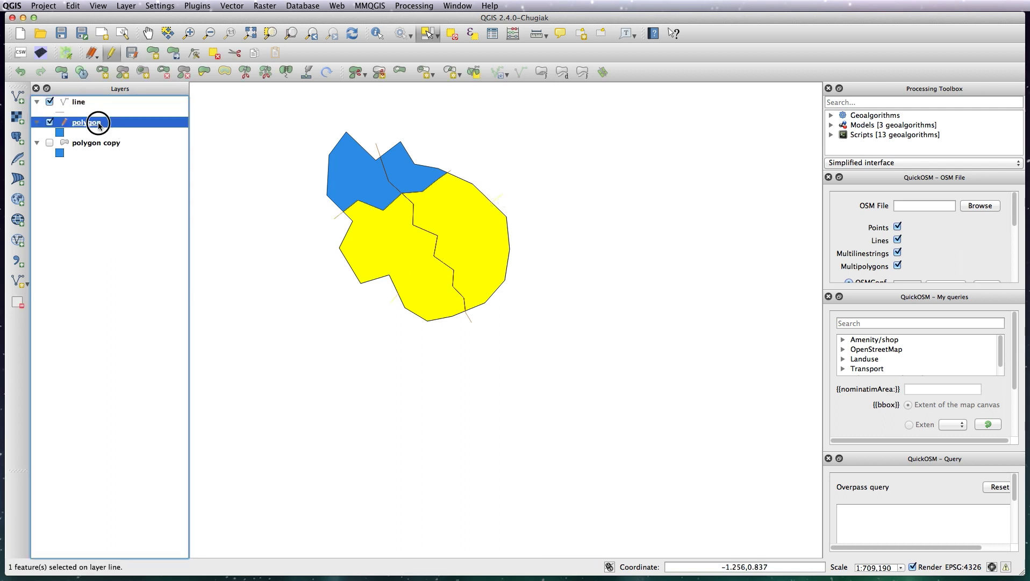
click(475, 73)
click(693, 403)
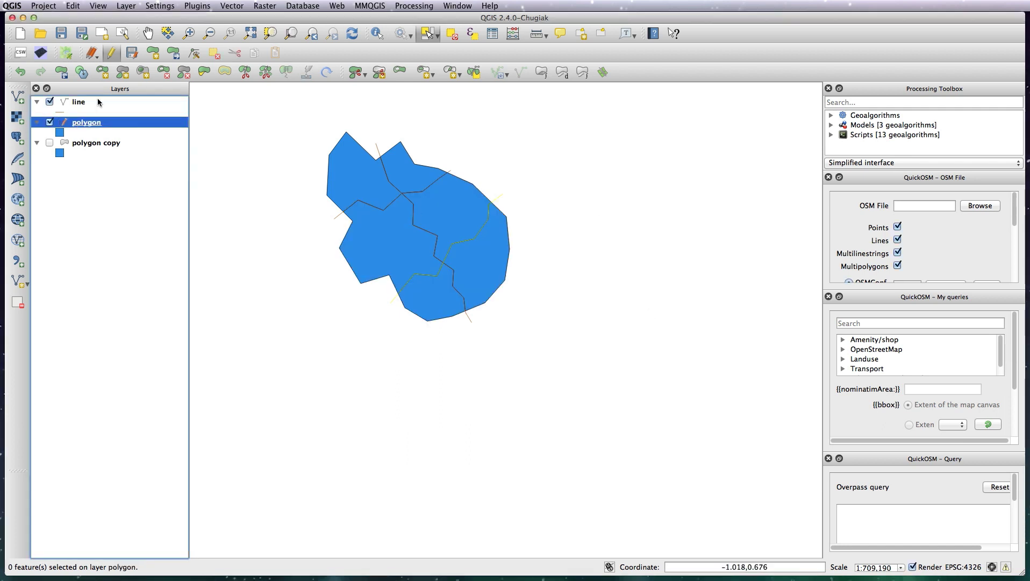
Step: Save the polygon edits and select each split piece in turn to confirm it's a separate feature
click(111, 53)
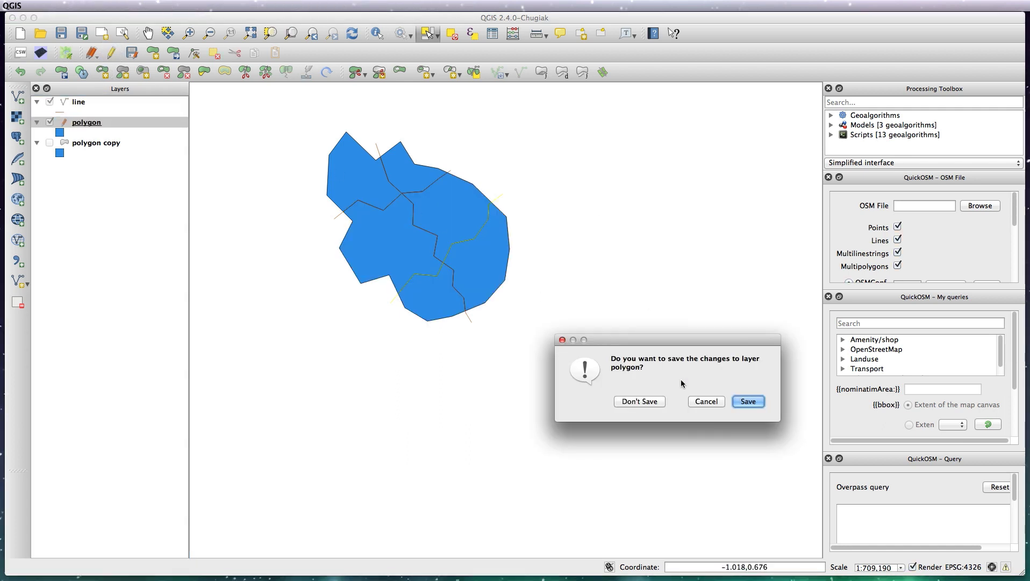
click(746, 402)
click(443, 293)
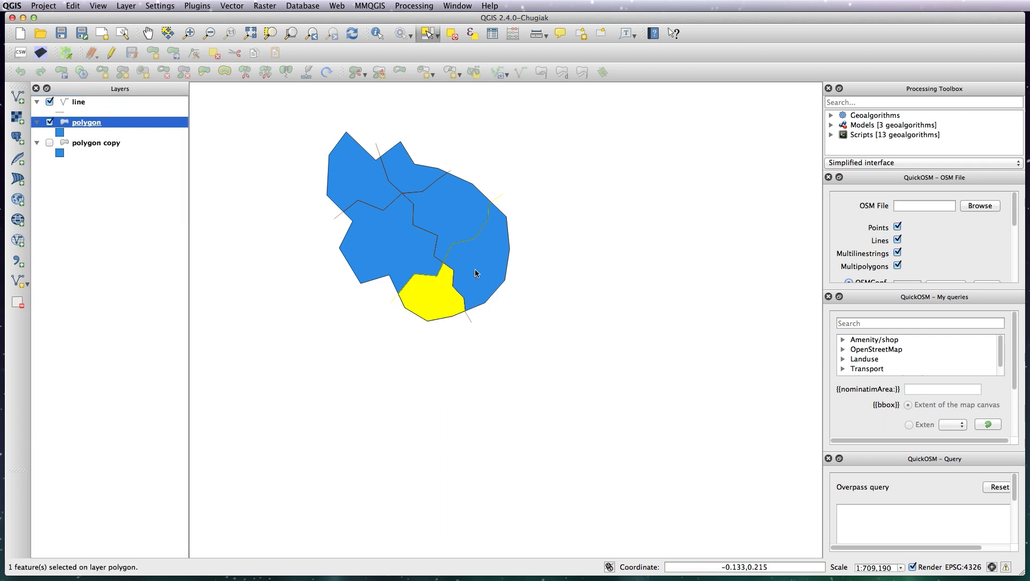
click(463, 222)
click(430, 215)
click(405, 243)
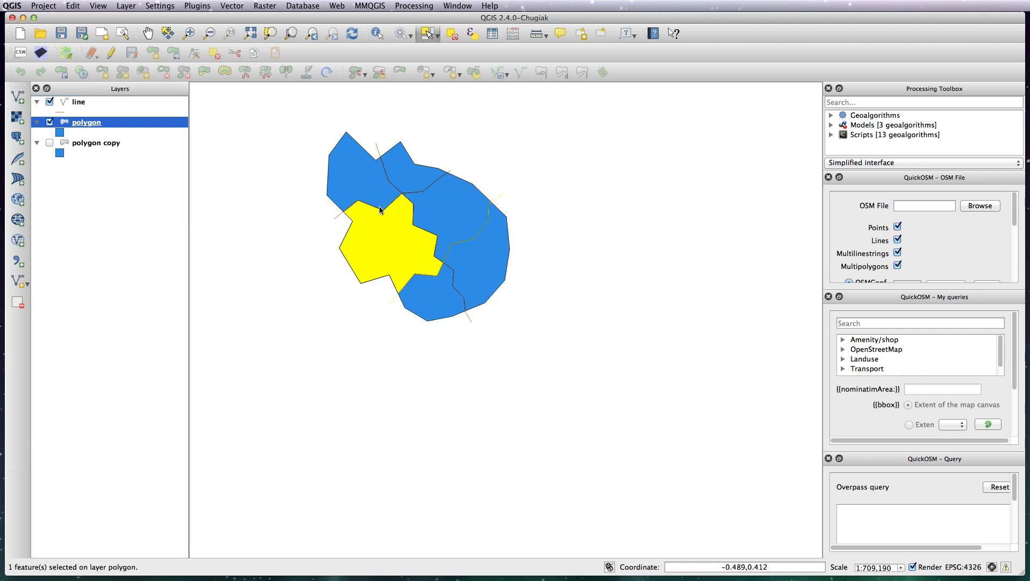
click(375, 192)
click(409, 175)
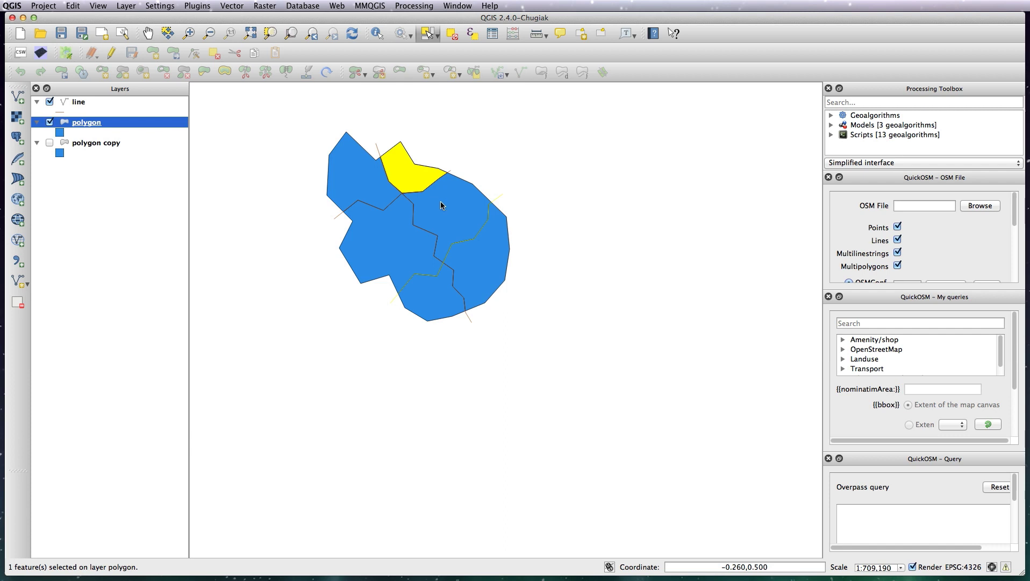
click(441, 201)
click(405, 240)
click(440, 300)
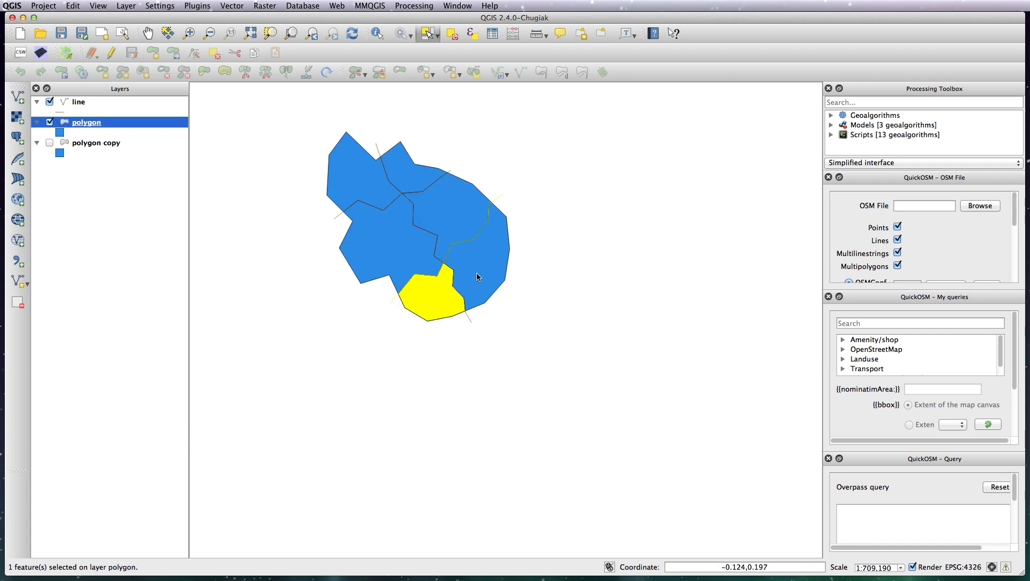
click(477, 274)
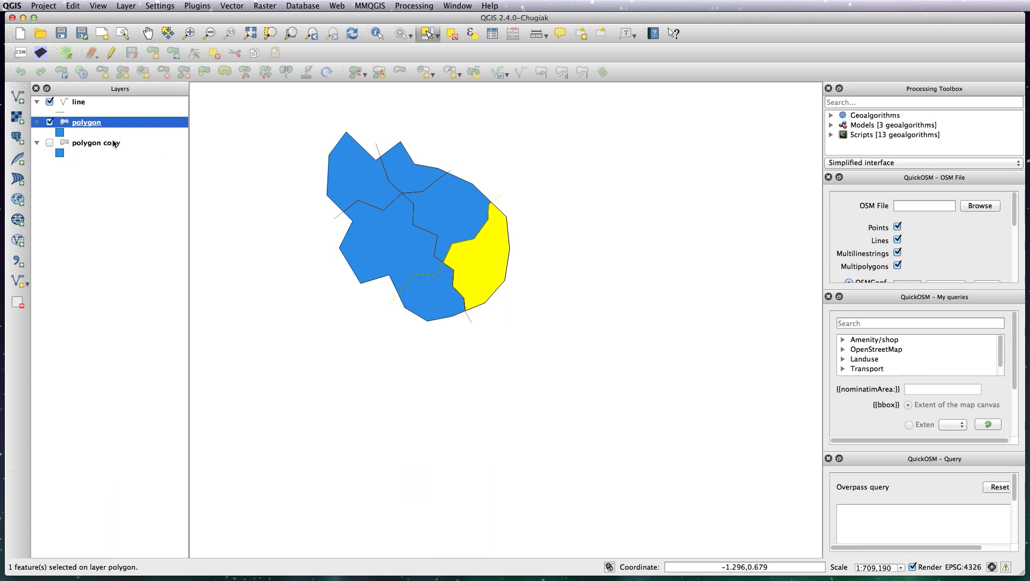
Step: Hide the split polygon layer, show 'polygon copy', and make the line layer active with nothing selected
click(50, 122)
click(50, 143)
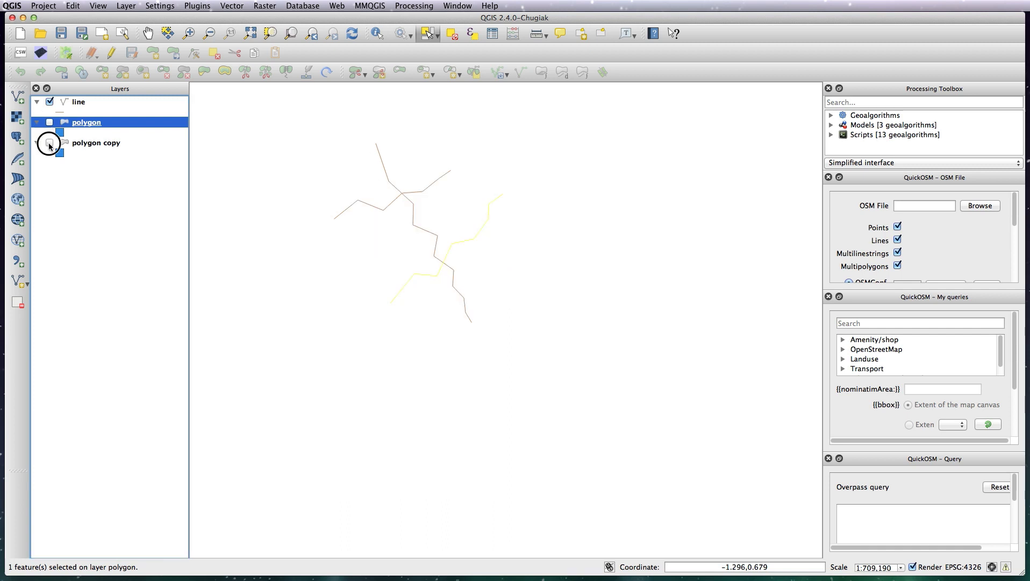
click(89, 104)
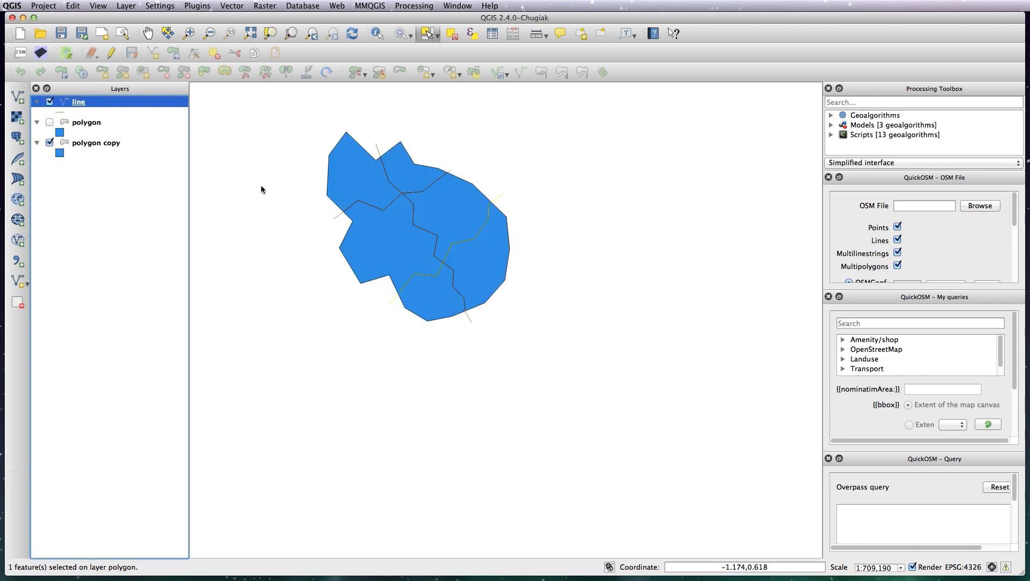
click(282, 195)
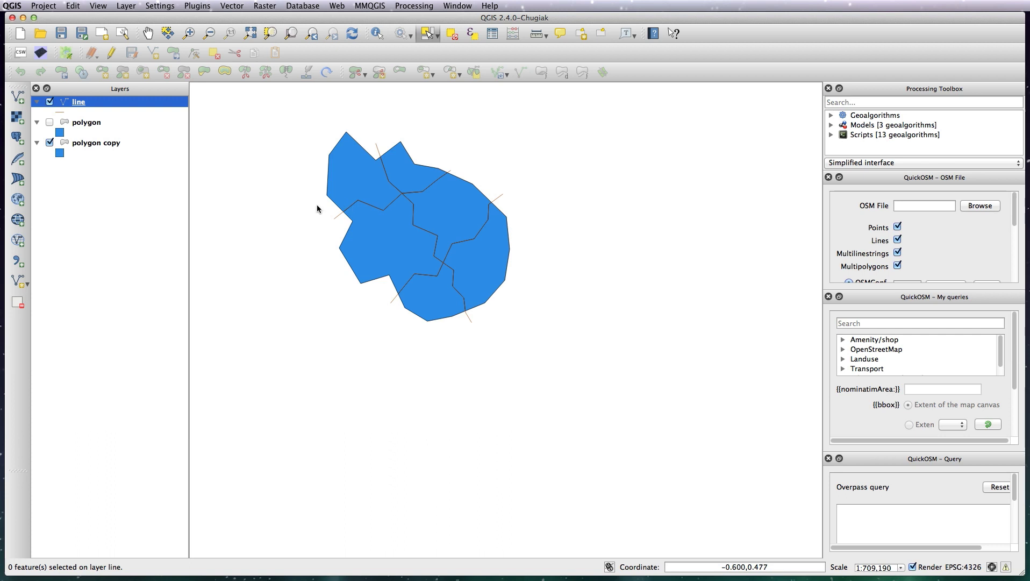
click(82, 102)
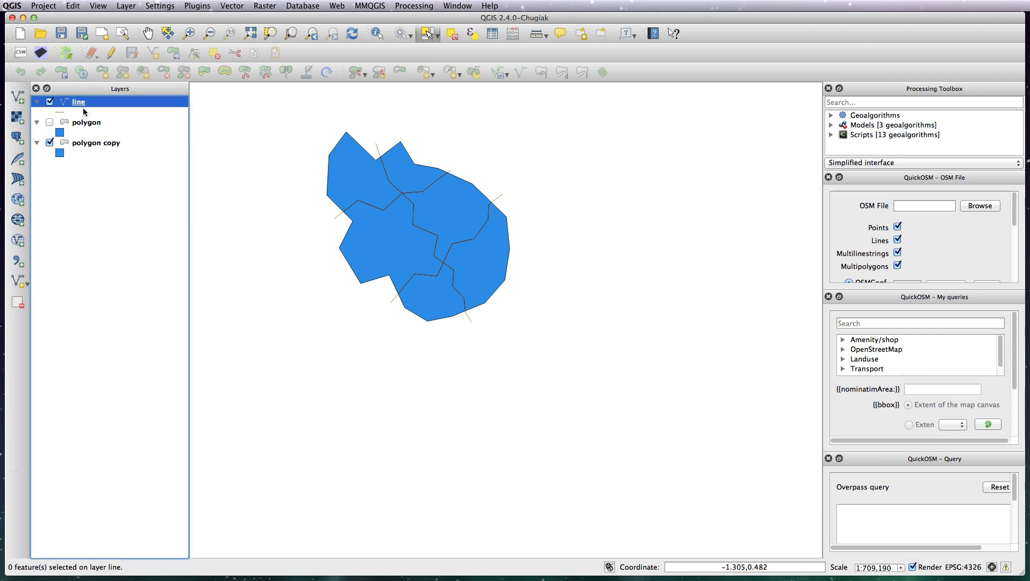
click(242, 6)
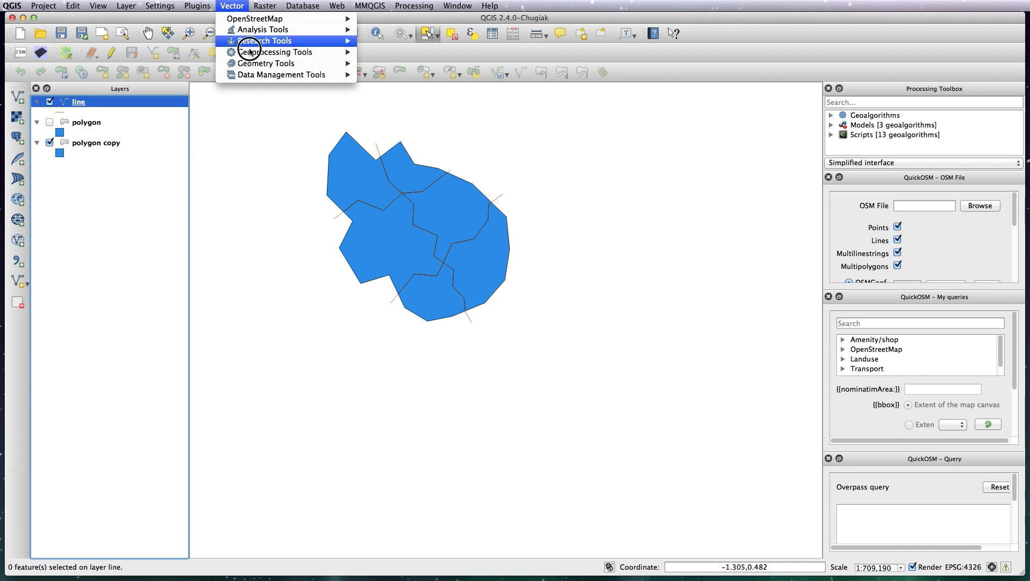
Step: Clip the line layer by 'polygon copy' into lineClipped.shp, adding the result to the map
mouse_move(255, 68)
mouse_move(340, 50)
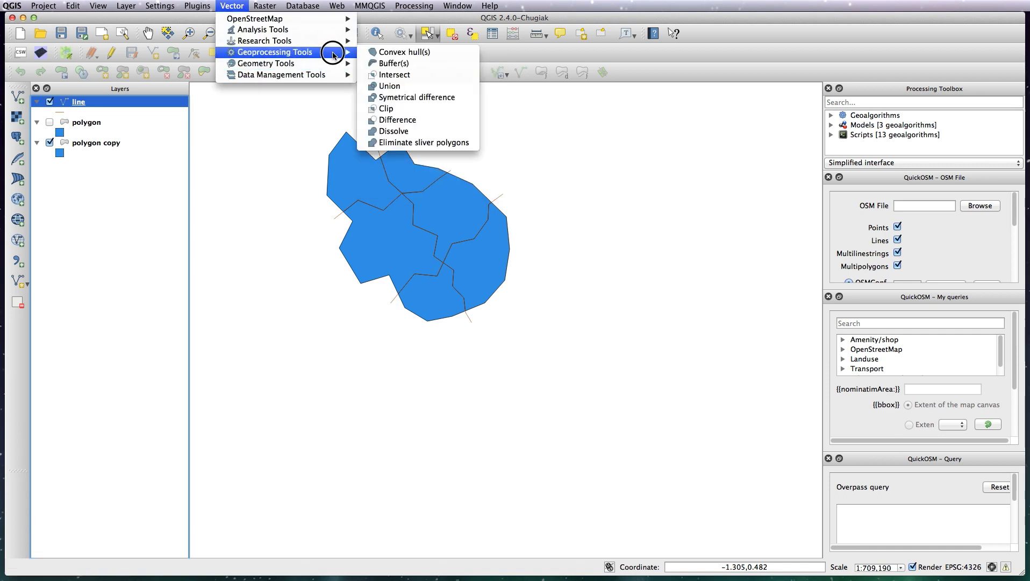
click(396, 109)
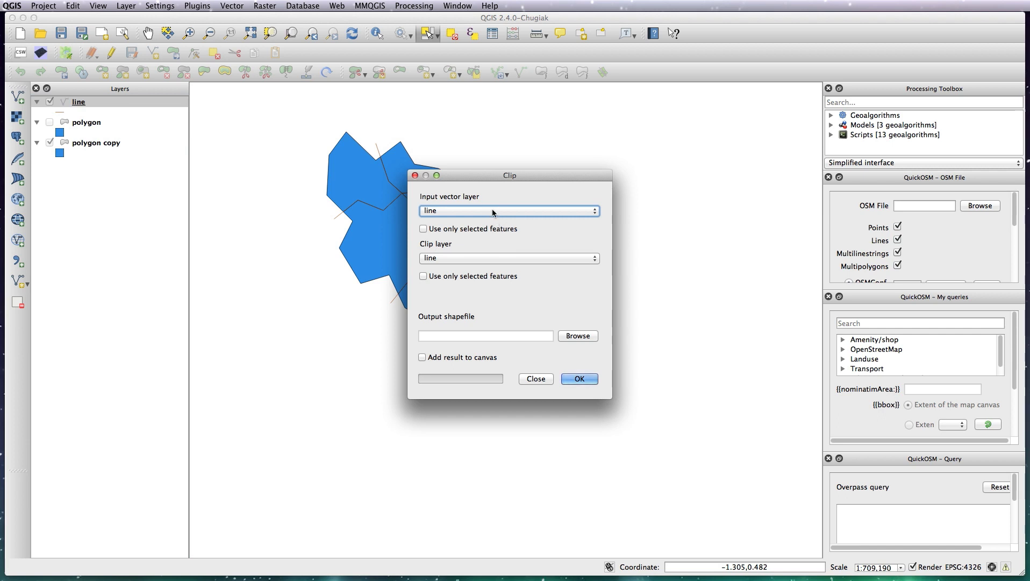
click(497, 258)
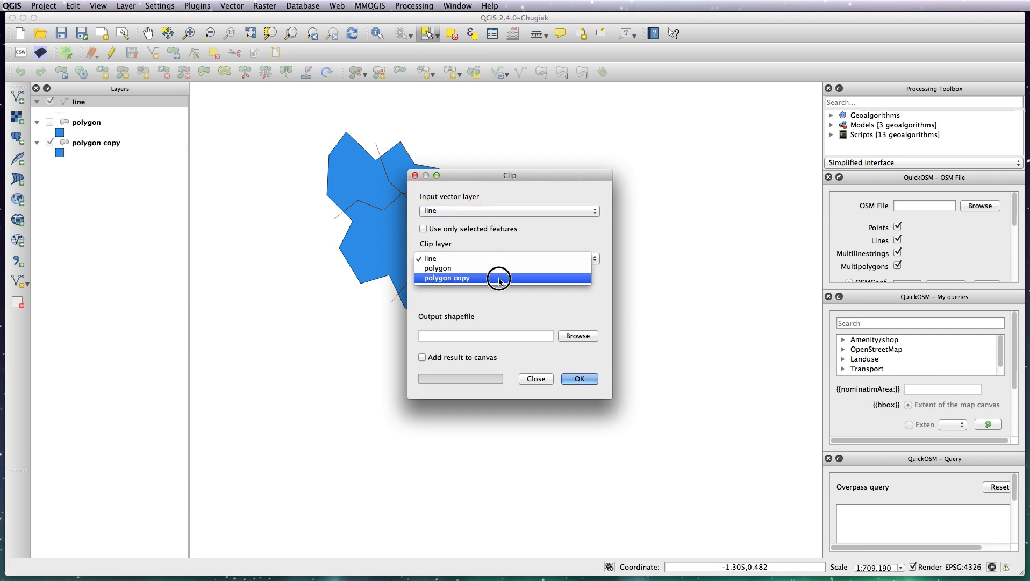
click(500, 279)
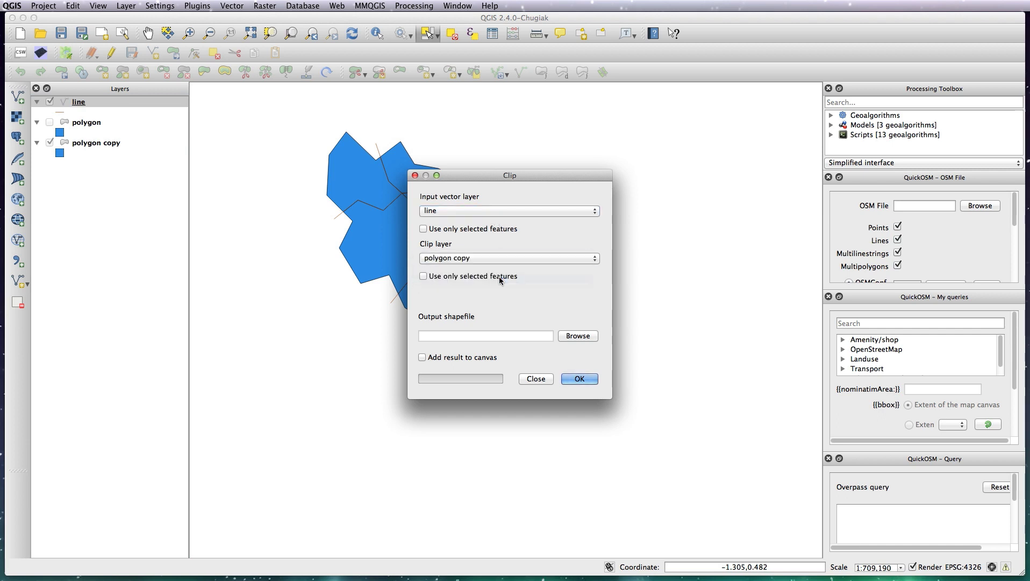
click(578, 336)
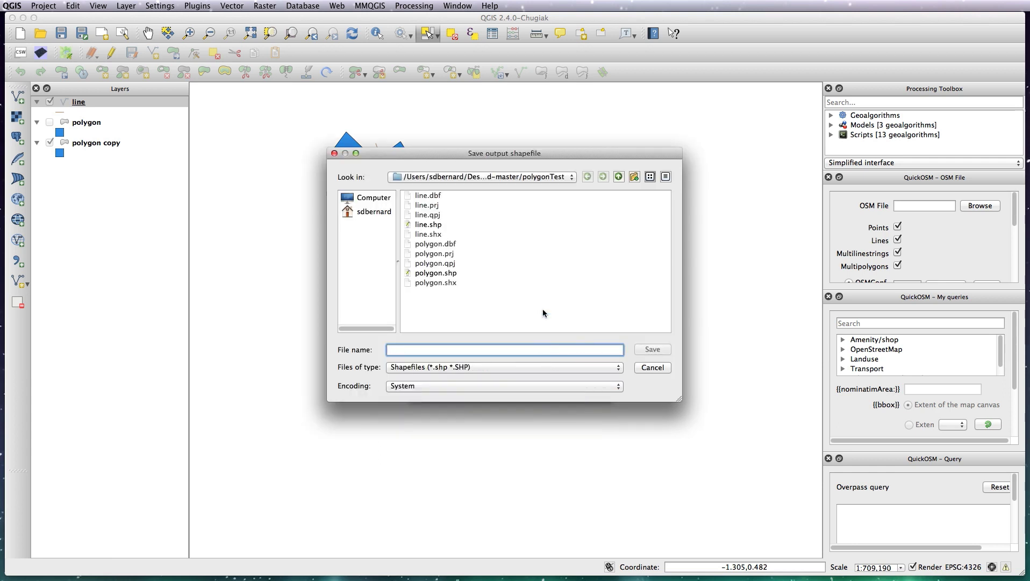
text(lineClipped)
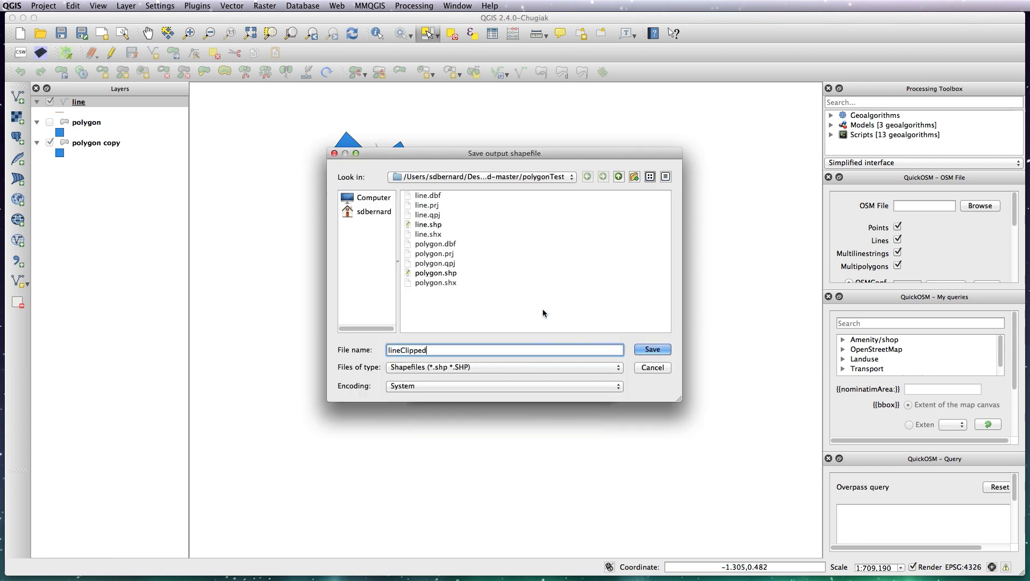
key(Return)
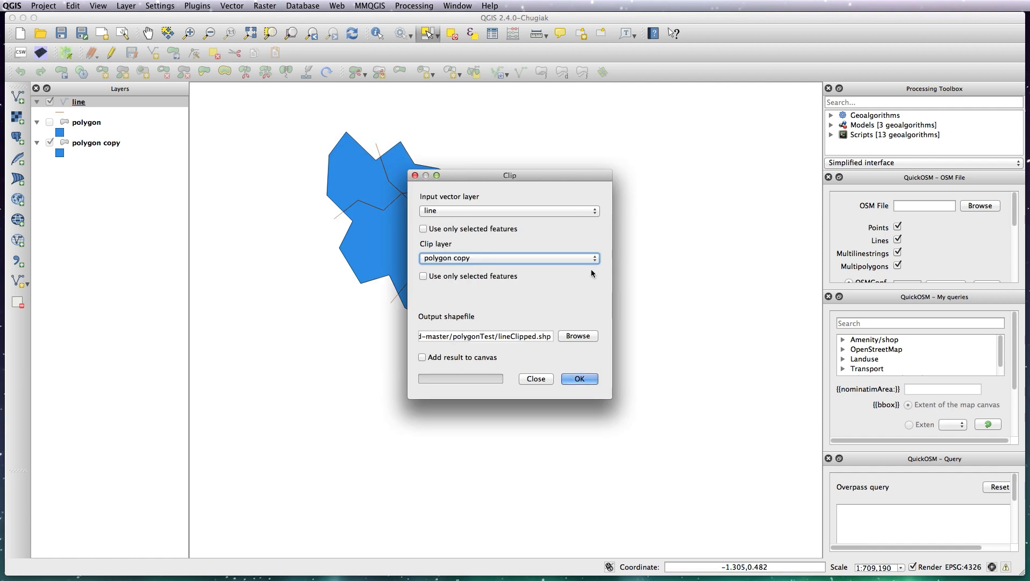
click(465, 357)
click(586, 379)
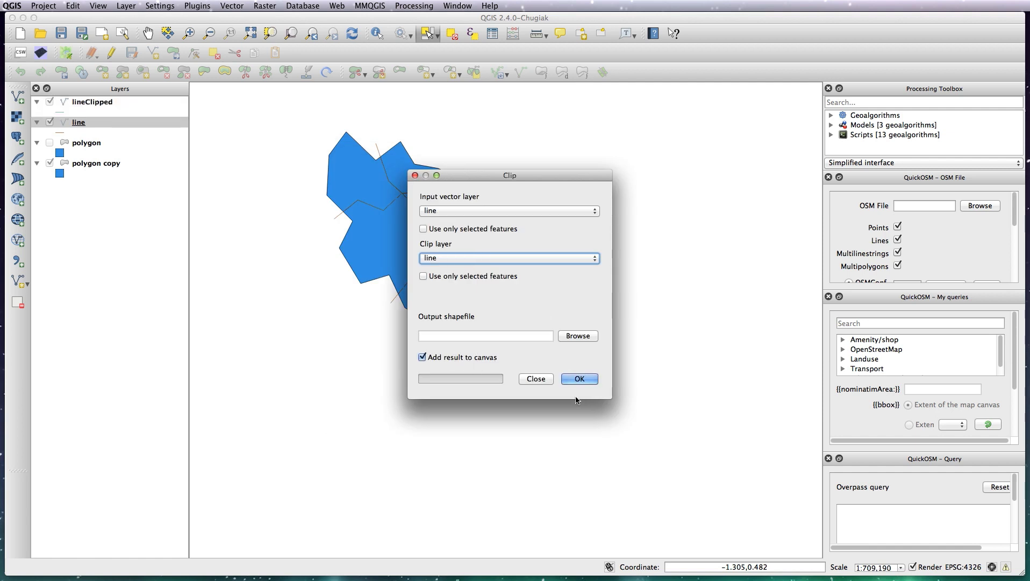
click(537, 378)
Step: Hide the original line and polygon copy layers and show the split polygon layer
click(50, 122)
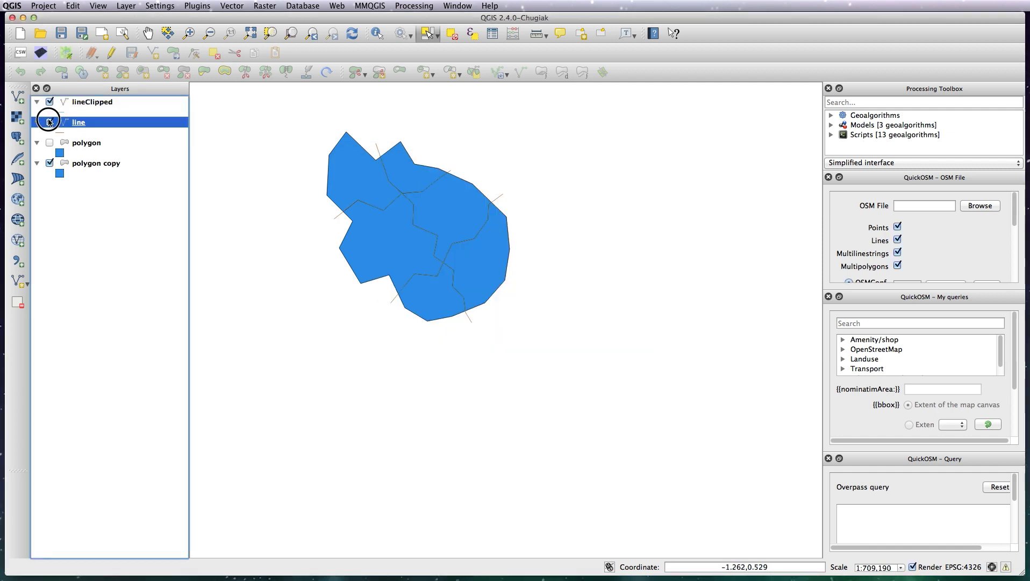
click(50, 163)
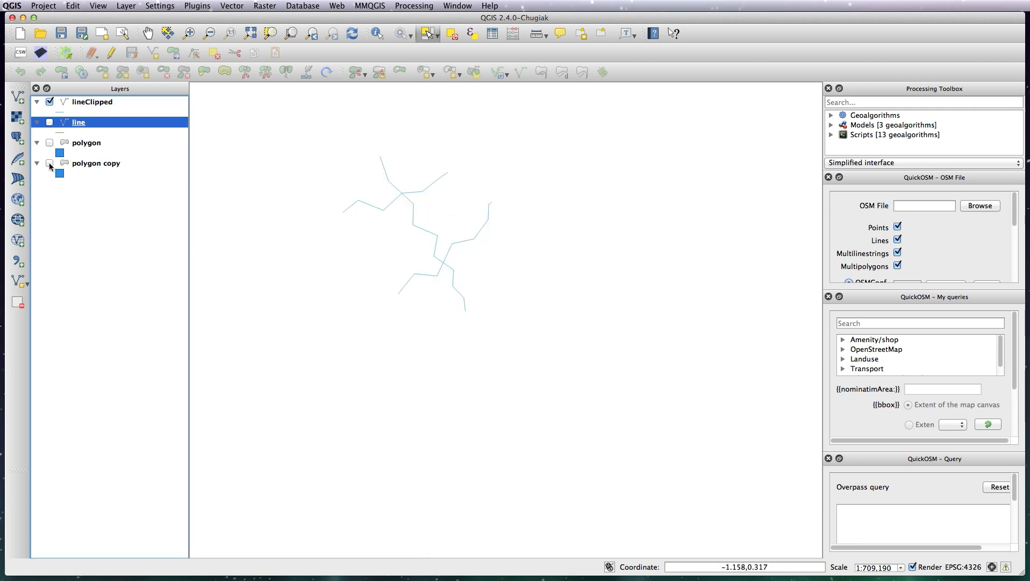
click(50, 164)
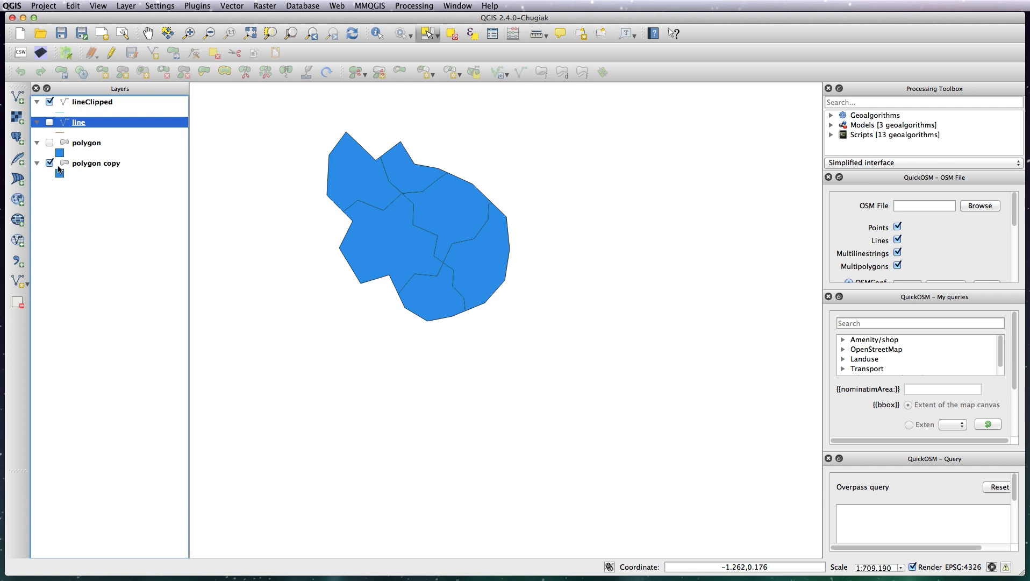
click(50, 163)
click(50, 144)
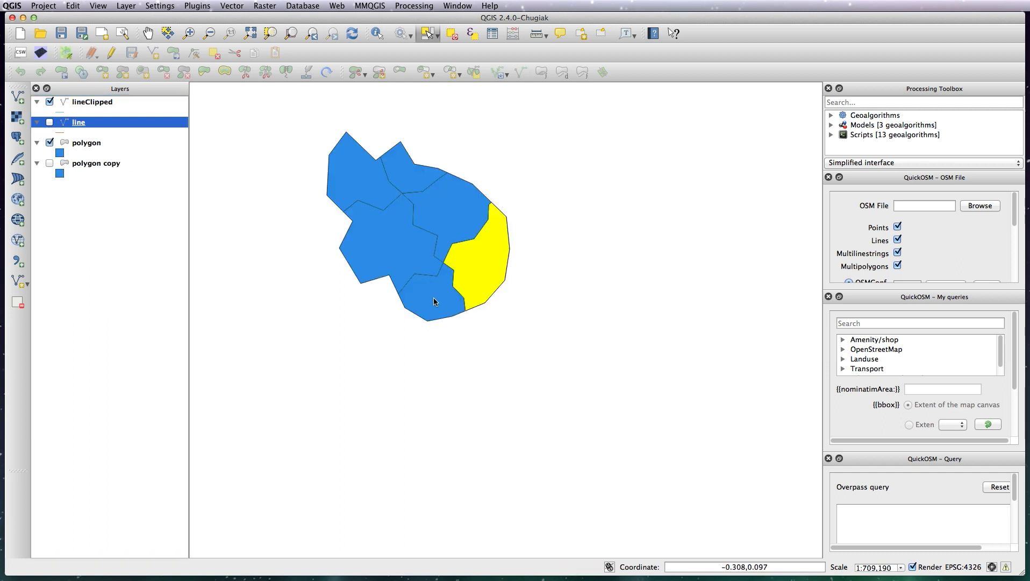
Step: Make the polygon layer active and select individual pieces to confirm the split: star-shaped, central, top-left, right-hand
click(107, 145)
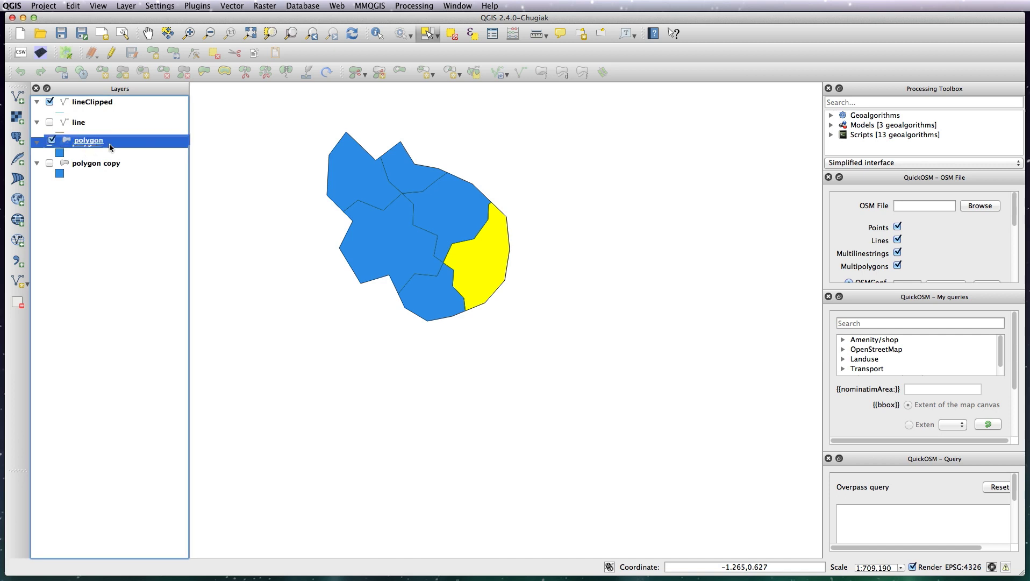
click(388, 235)
click(457, 208)
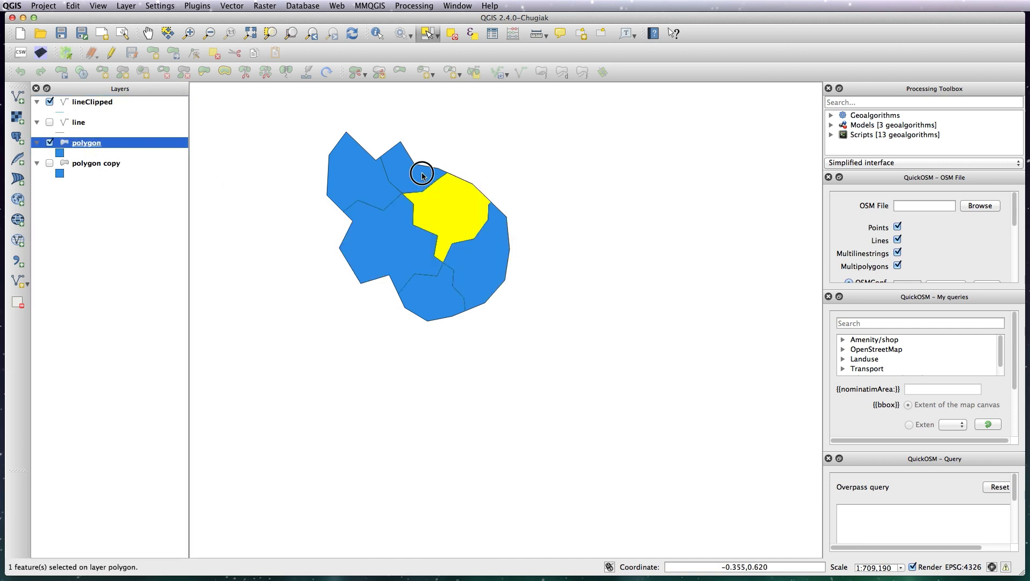
click(358, 174)
click(407, 243)
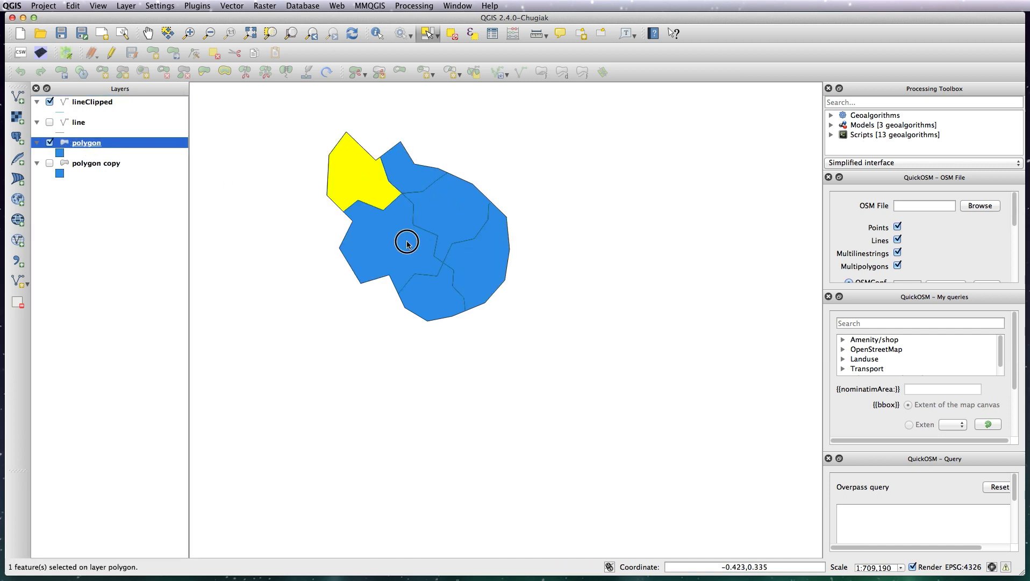
click(475, 260)
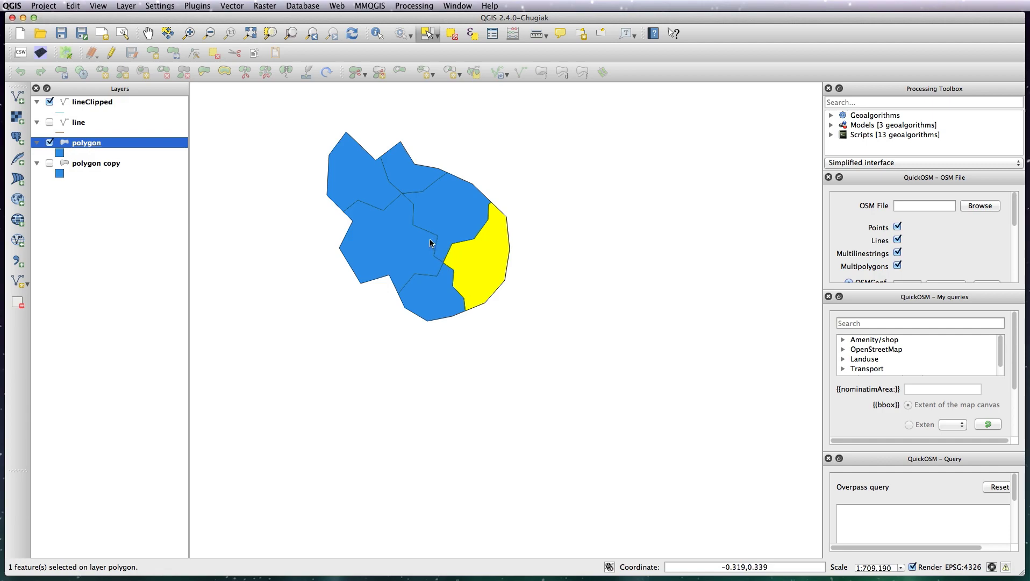